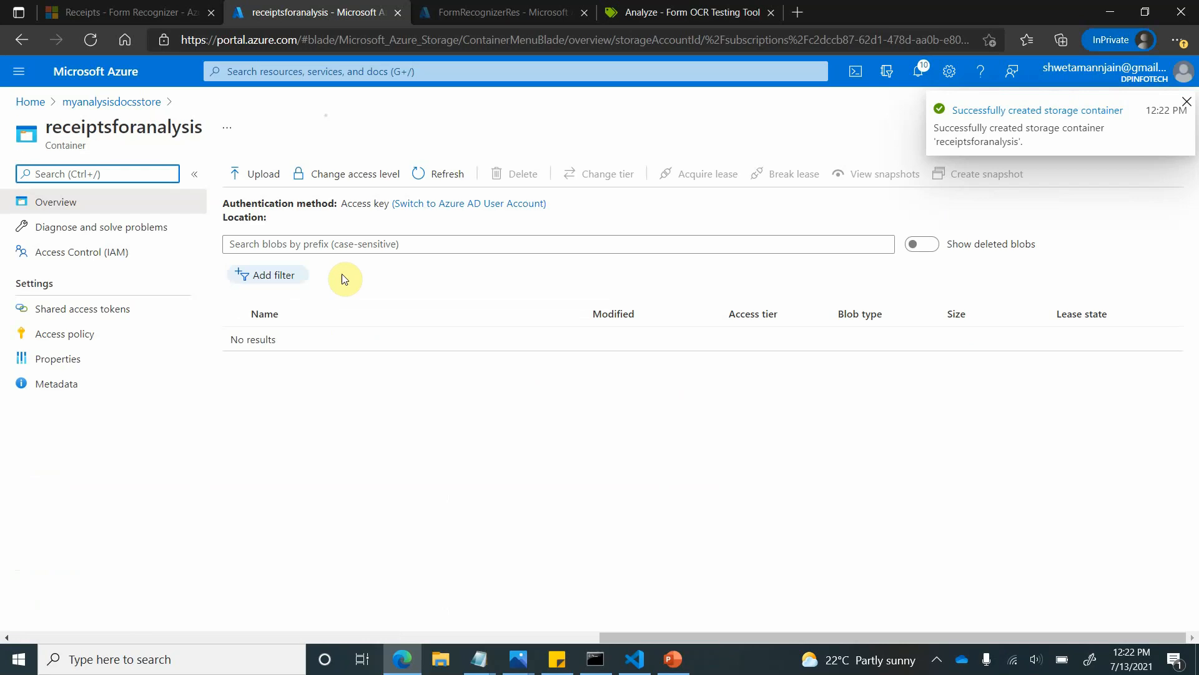
# Upload K1.jpg, K2.jpg, M1.jpg, SH1.jpg and T1.jpg from the UploadImages folder to the receiptsforanalysis container and refresh its blob list
pyautogui.click(273, 178)
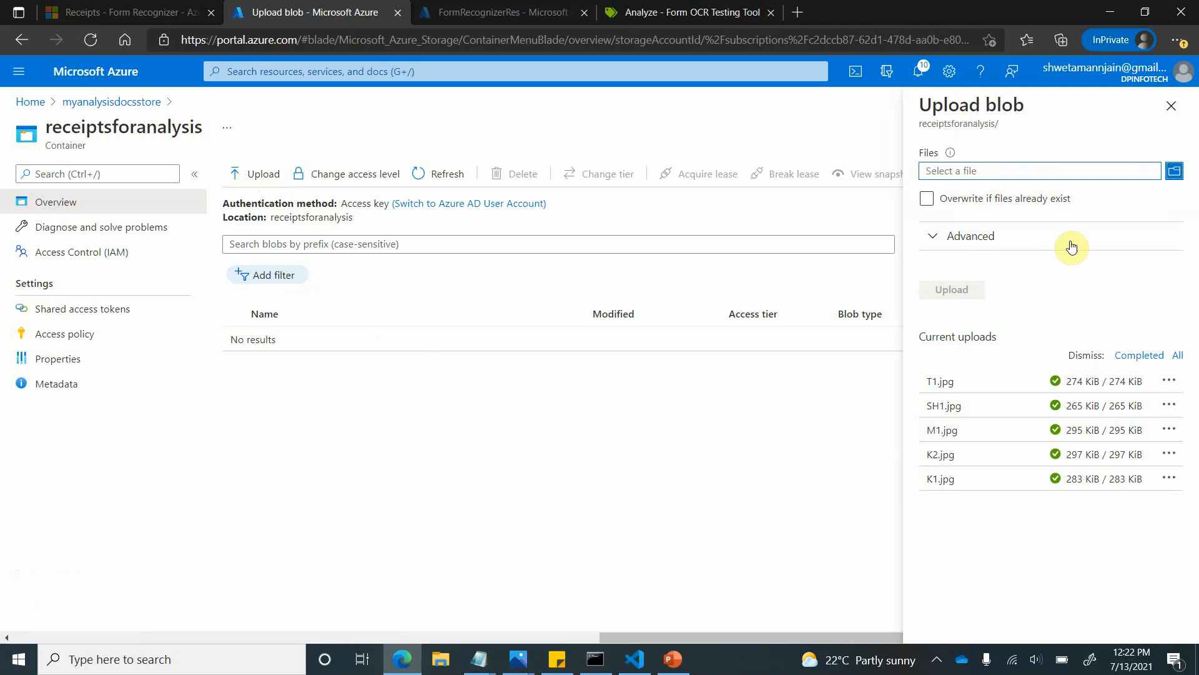
pyautogui.click(1172, 174)
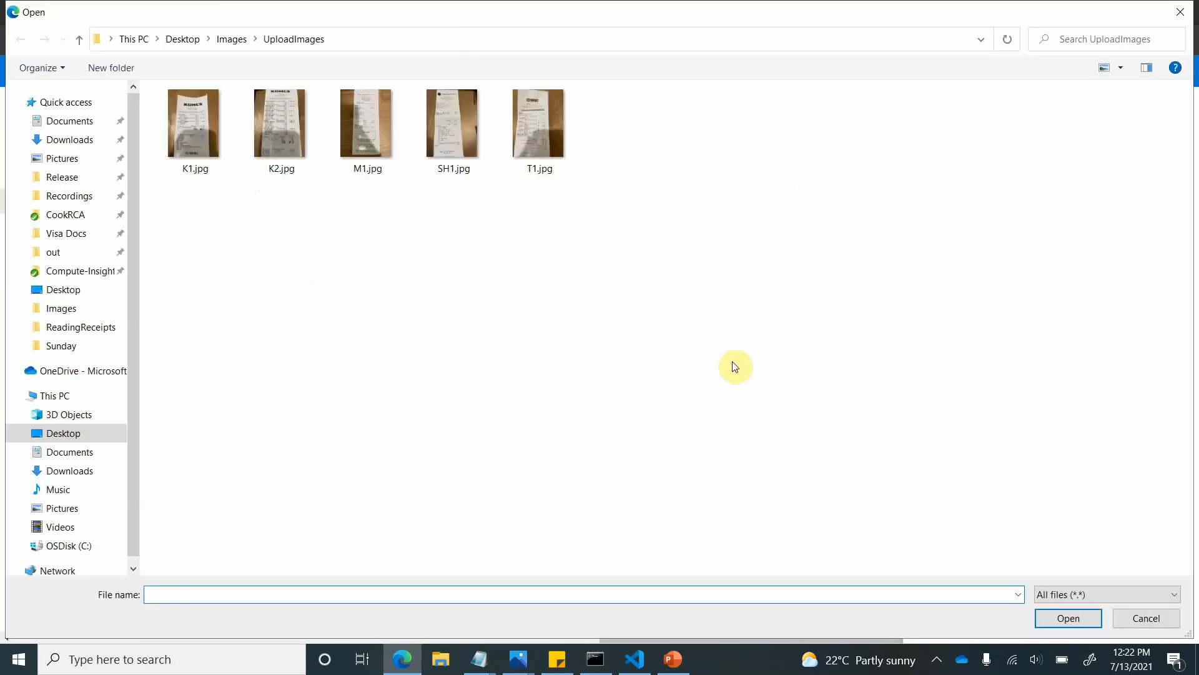
pyautogui.moveTo(735, 367); pyautogui.dragTo(188, 83)
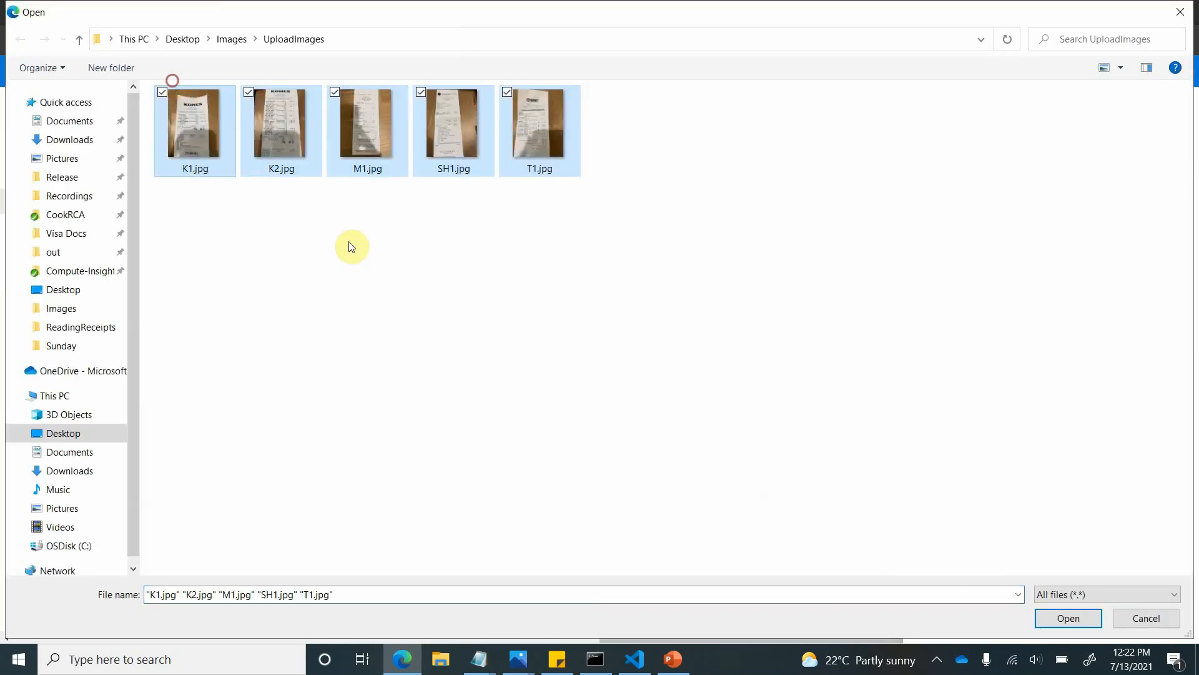
pyautogui.click(1068, 625)
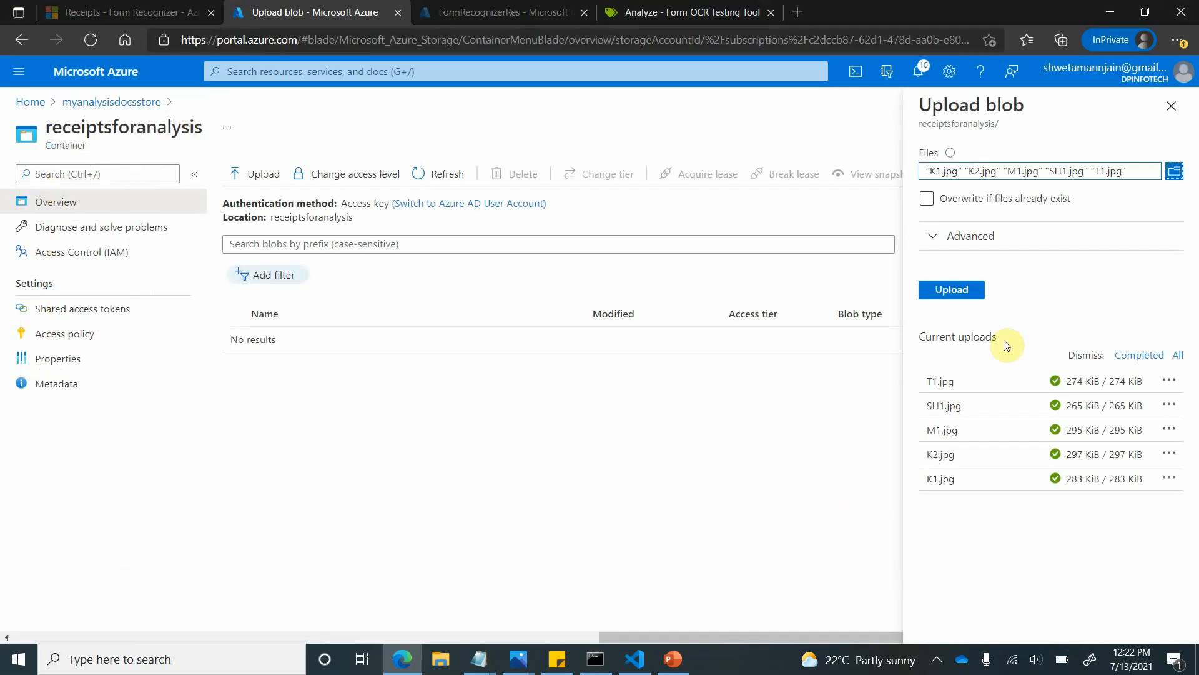
pyautogui.click(952, 289)
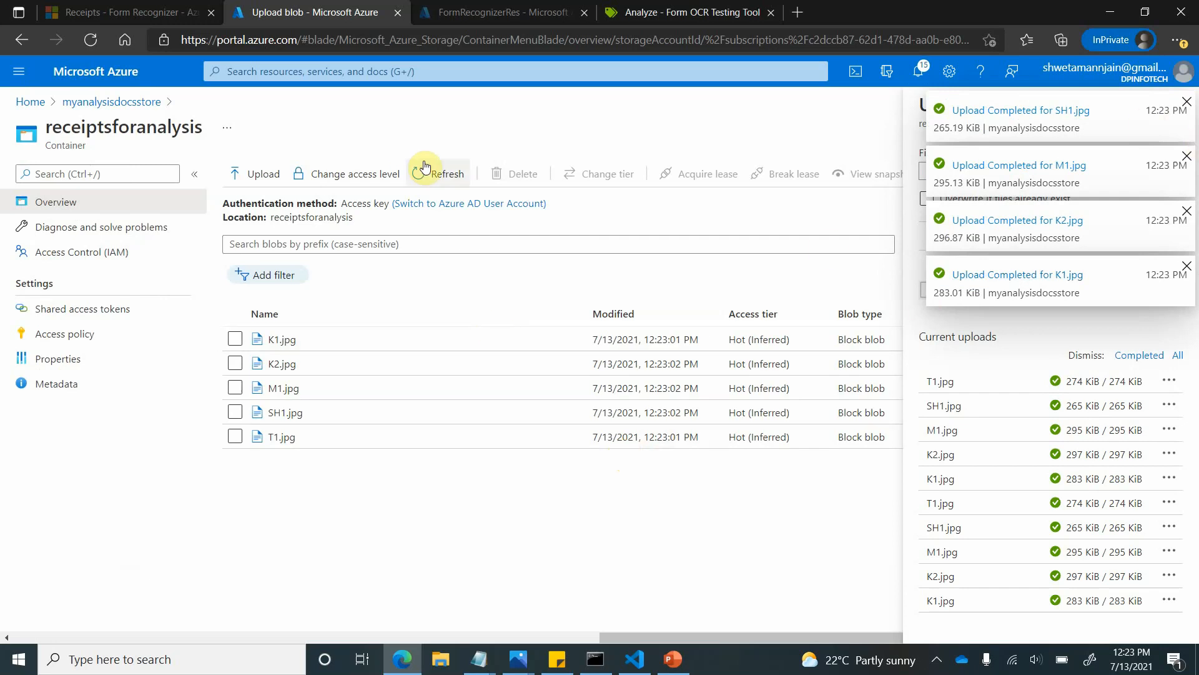
pyautogui.click(440, 175)
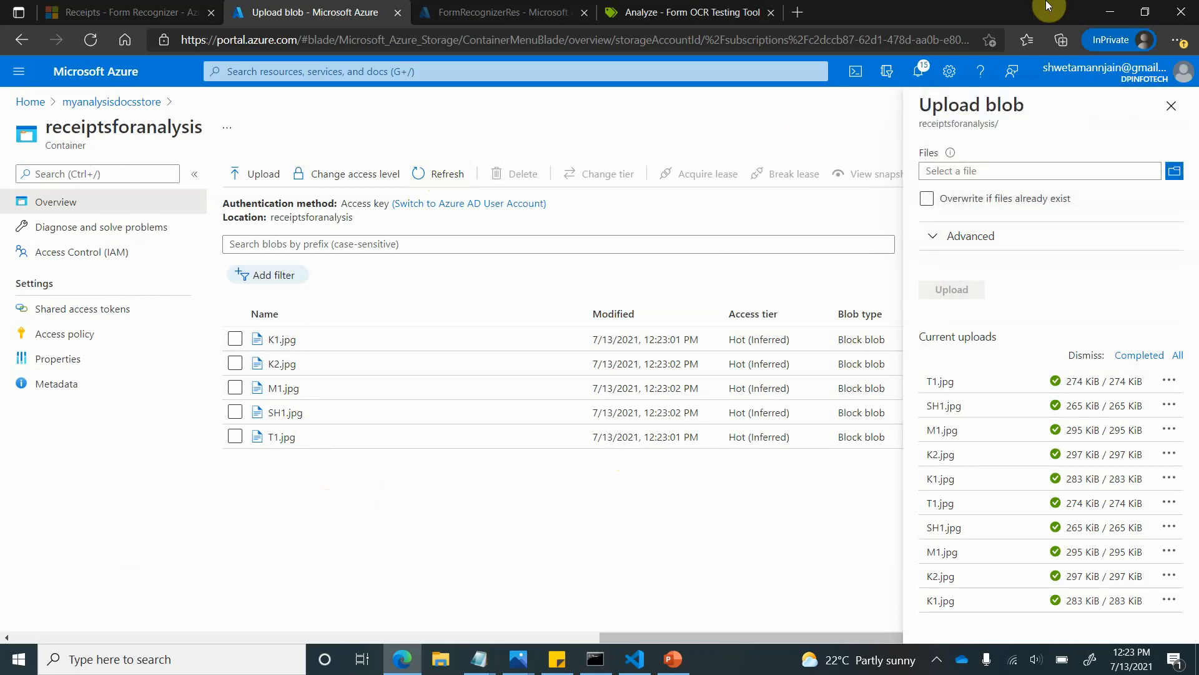
# Switch to the Form OCR Testing Tool, start a new project and set its display name to MyReceiptAnalyzer
pyautogui.click(799, 15)
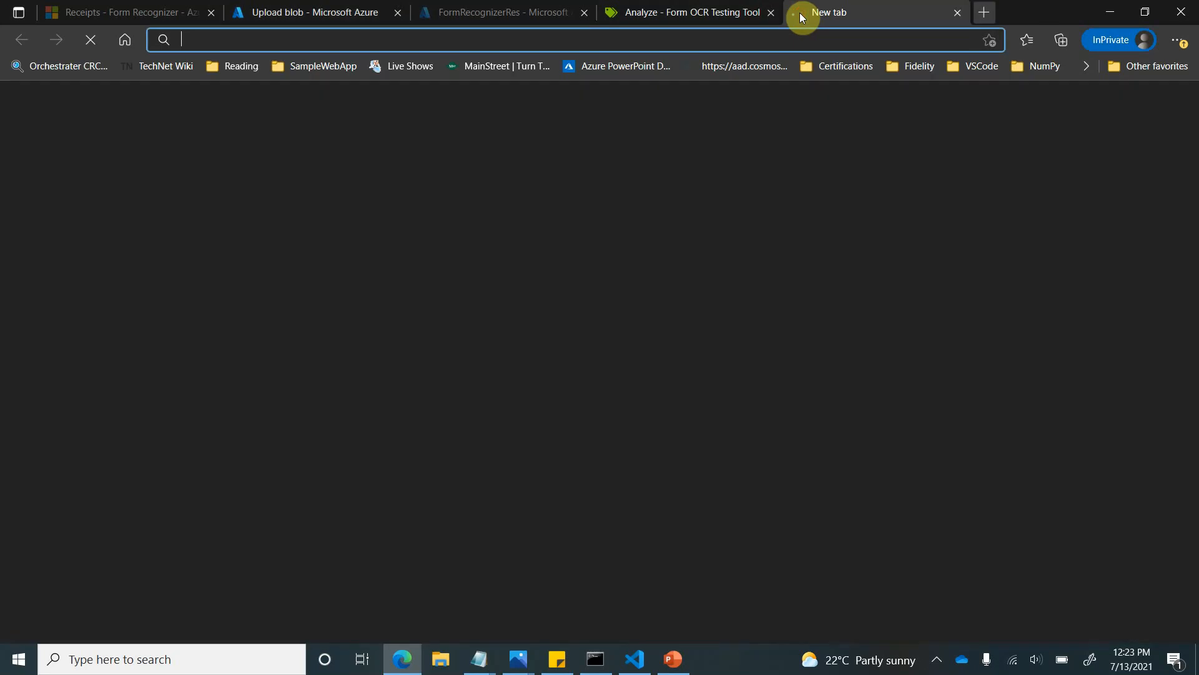
pyautogui.click(958, 13)
pyautogui.click(668, 8)
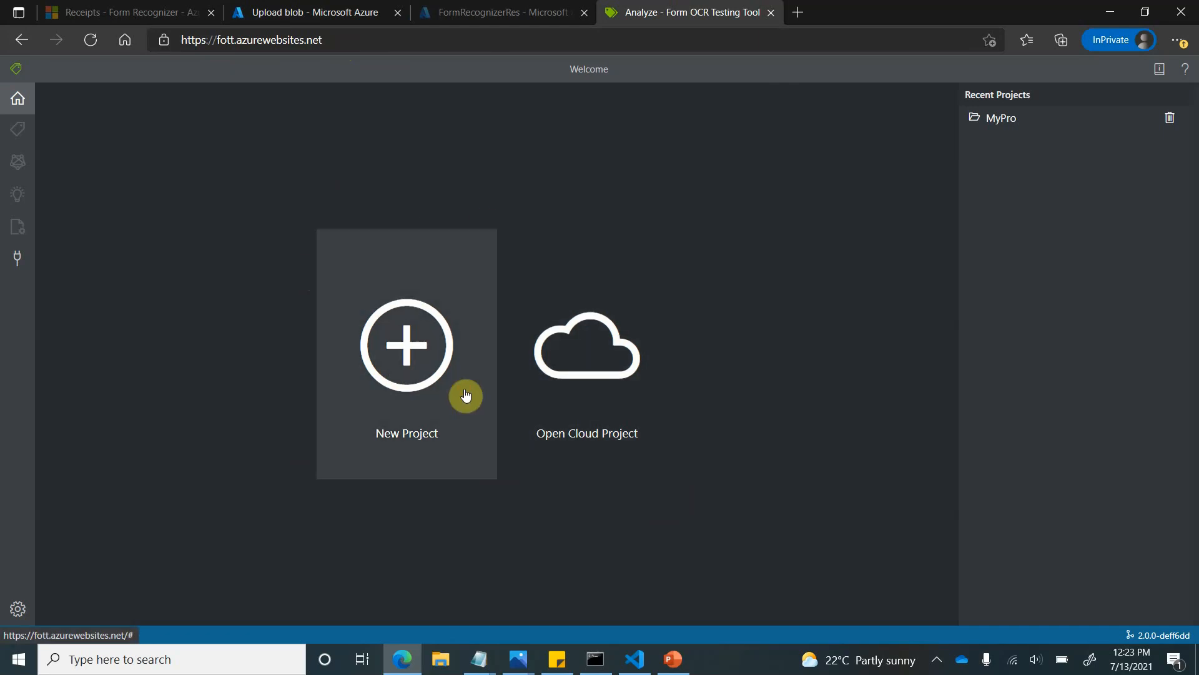
pyautogui.click(465, 395)
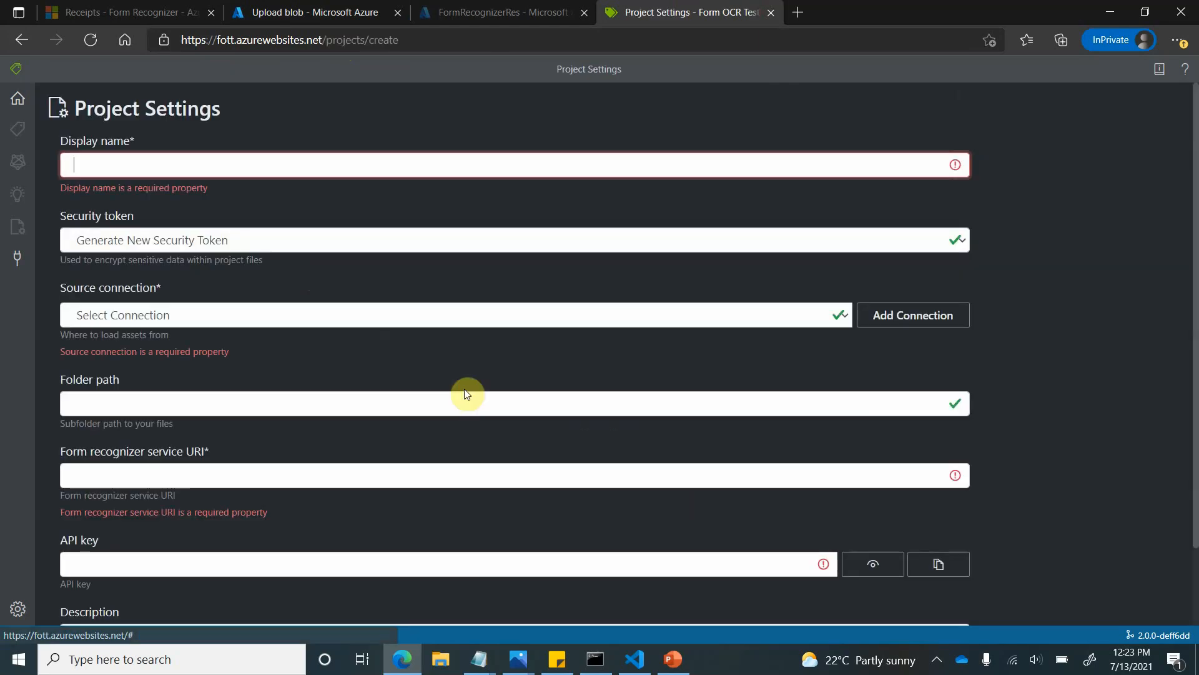
pyautogui.click(396, 164)
pyautogui.write('ReceiptAnalyzer')
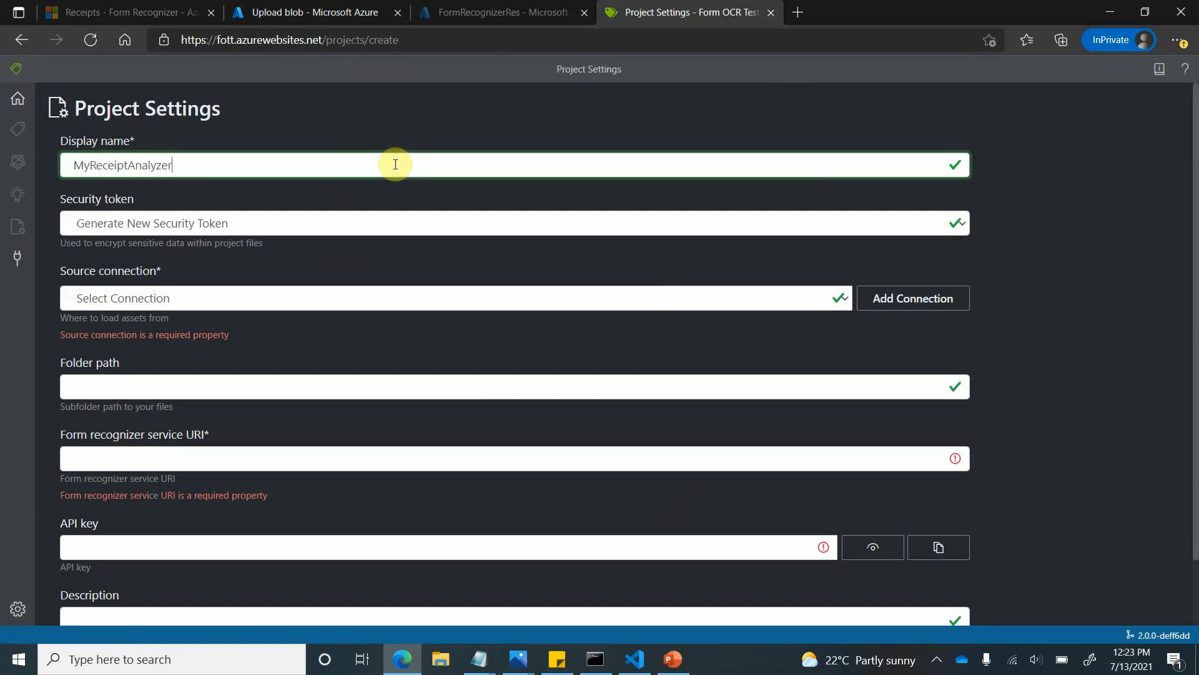
pyautogui.click(395, 164)
# Start a new source connection from the project settings and name it MyAnalyzerCon
pyautogui.click(917, 300)
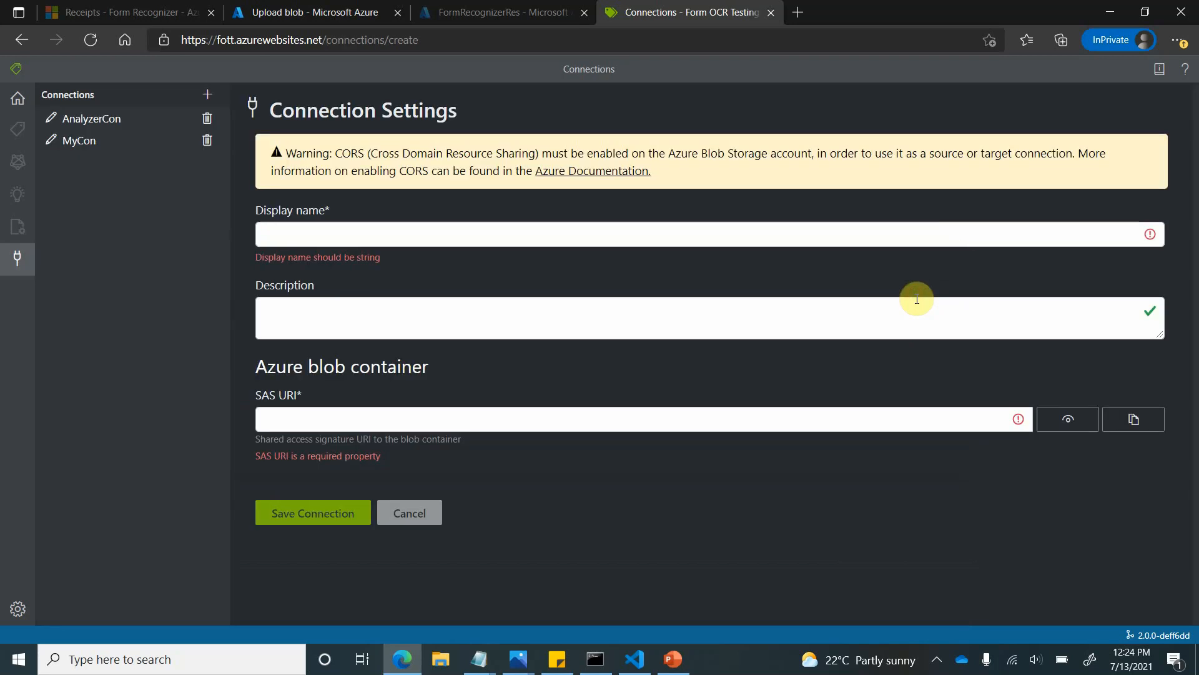
pyautogui.click(407, 231)
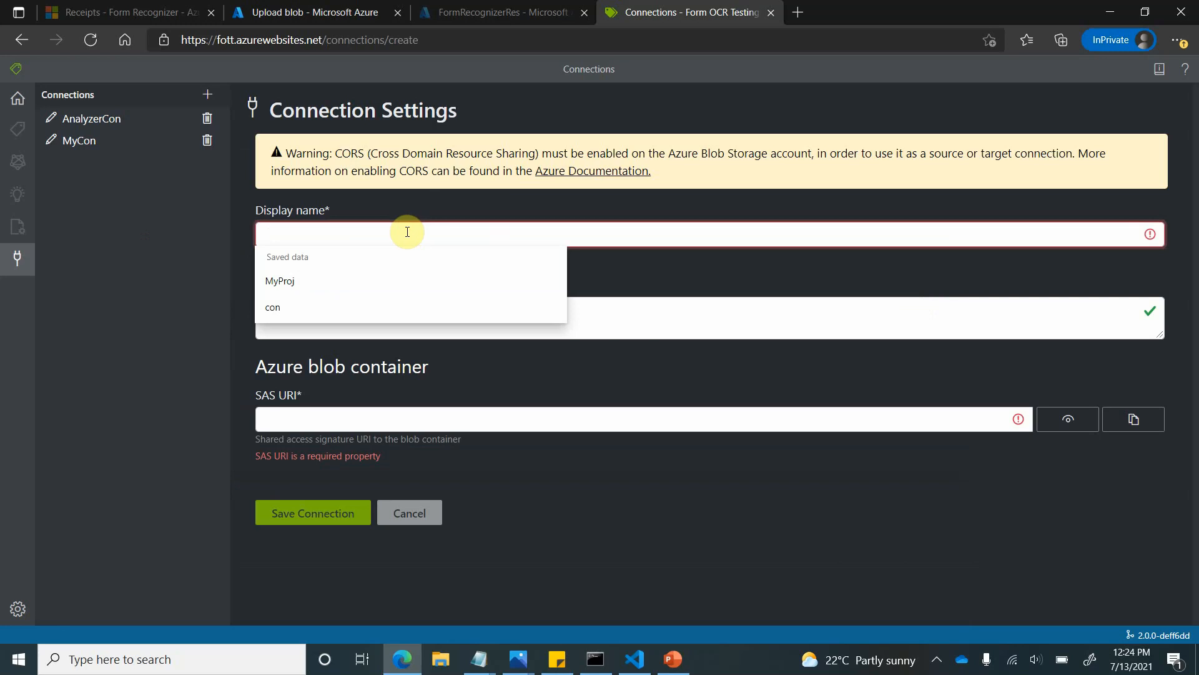
pyautogui.write('MyAnalyzerCon')
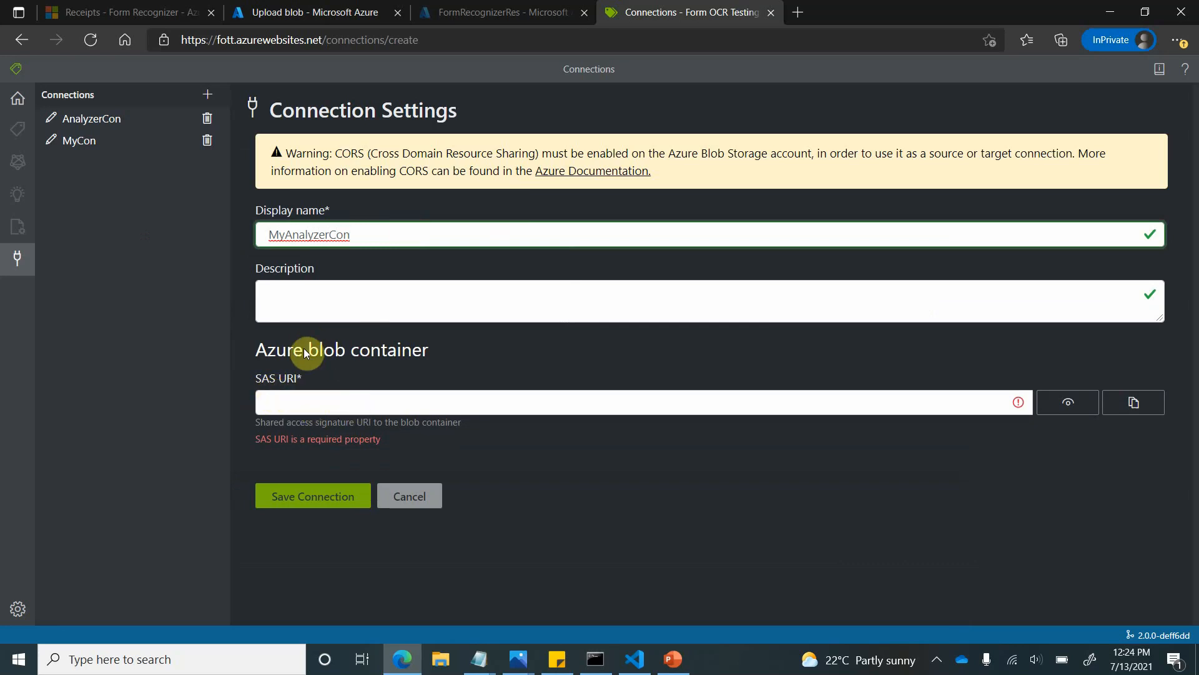
# Switch to the Azure portal and open the shared access signature settings for the receiptsforanalysis container in myanalysisdocsstore's Storage Explorer
pyautogui.click(312, 7)
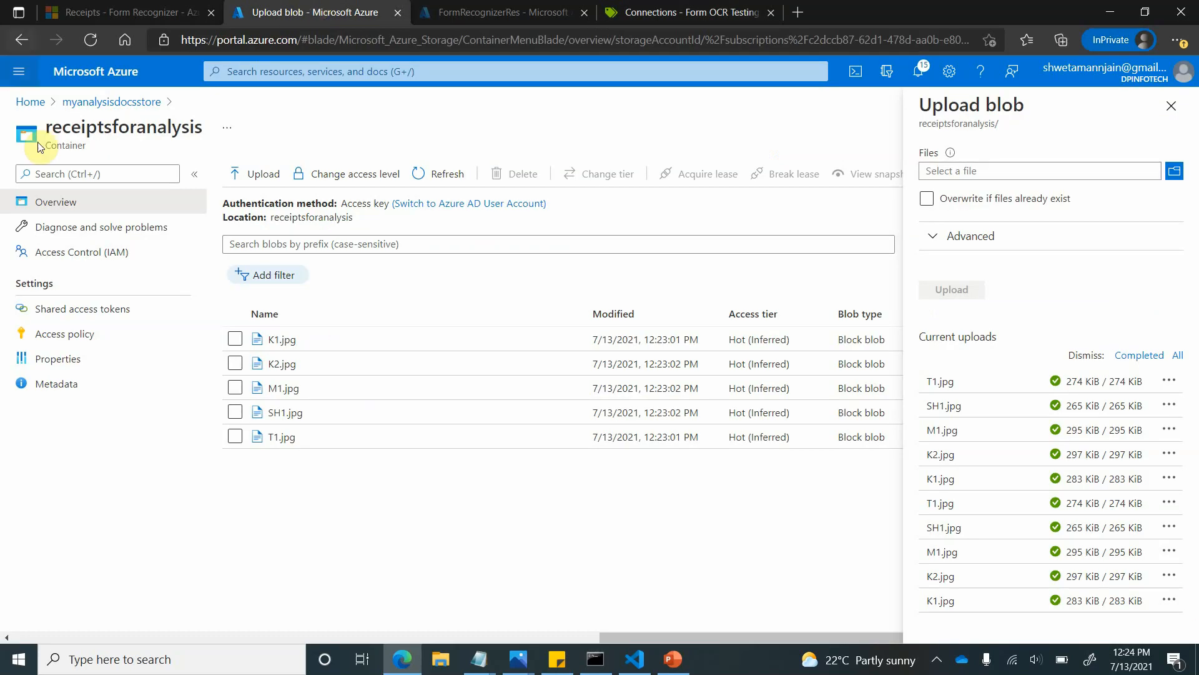
pyautogui.click(108, 103)
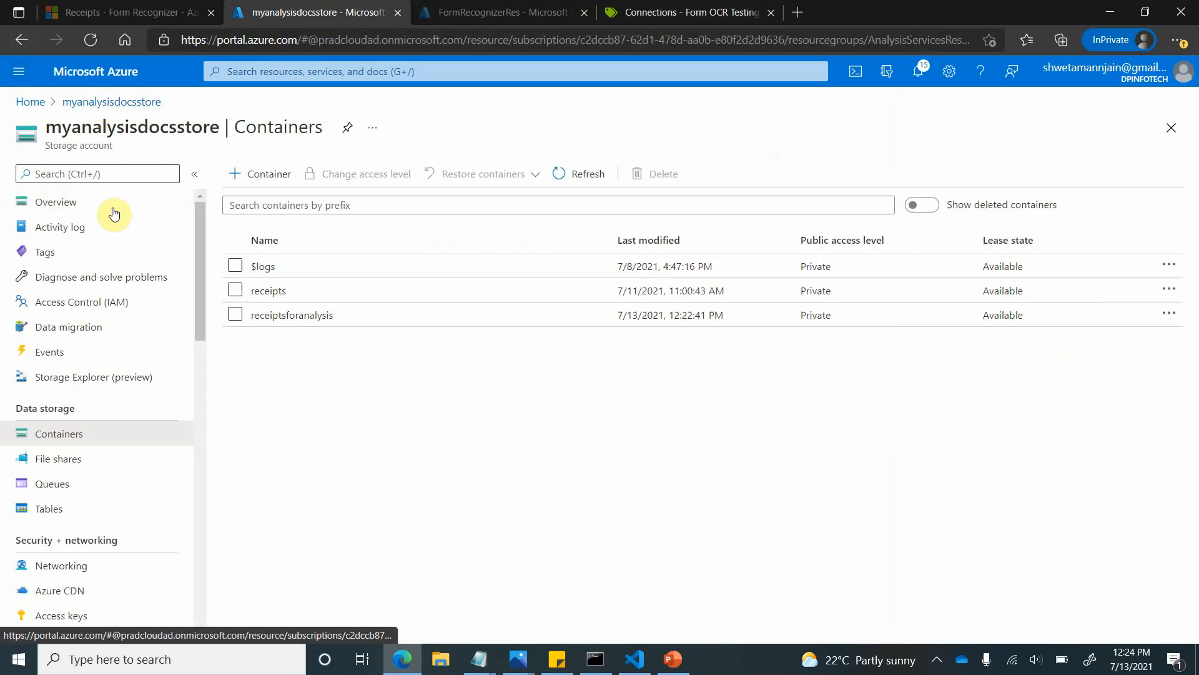
pyautogui.click(116, 377)
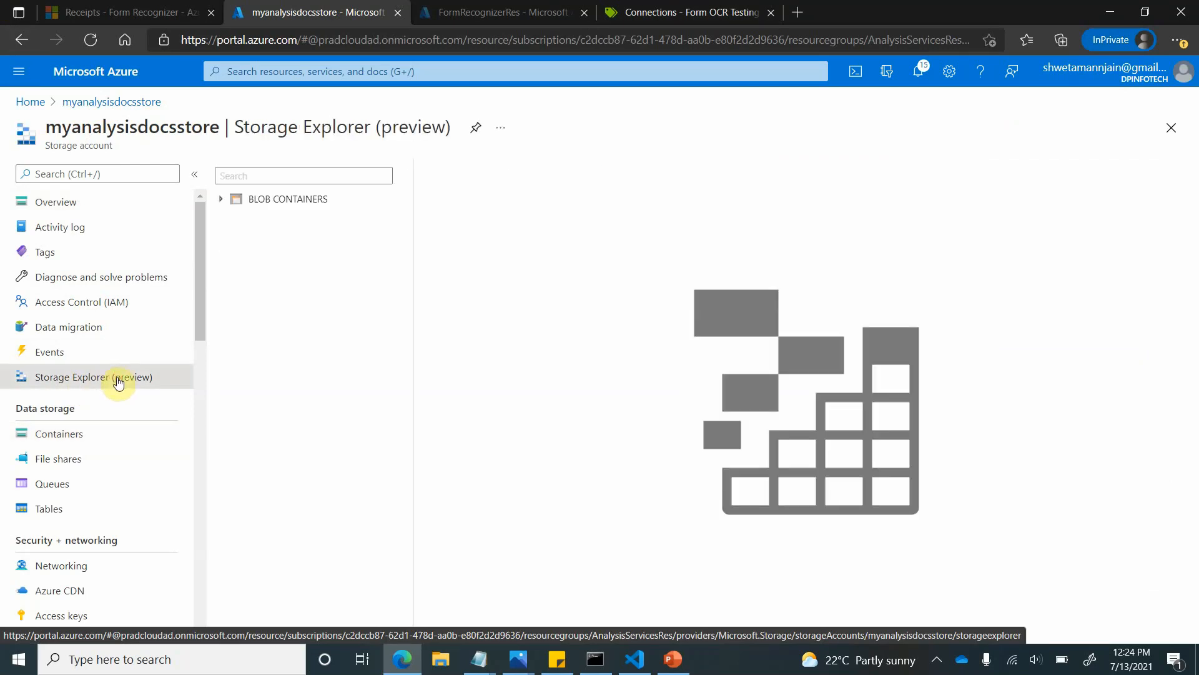
pyautogui.click(222, 201)
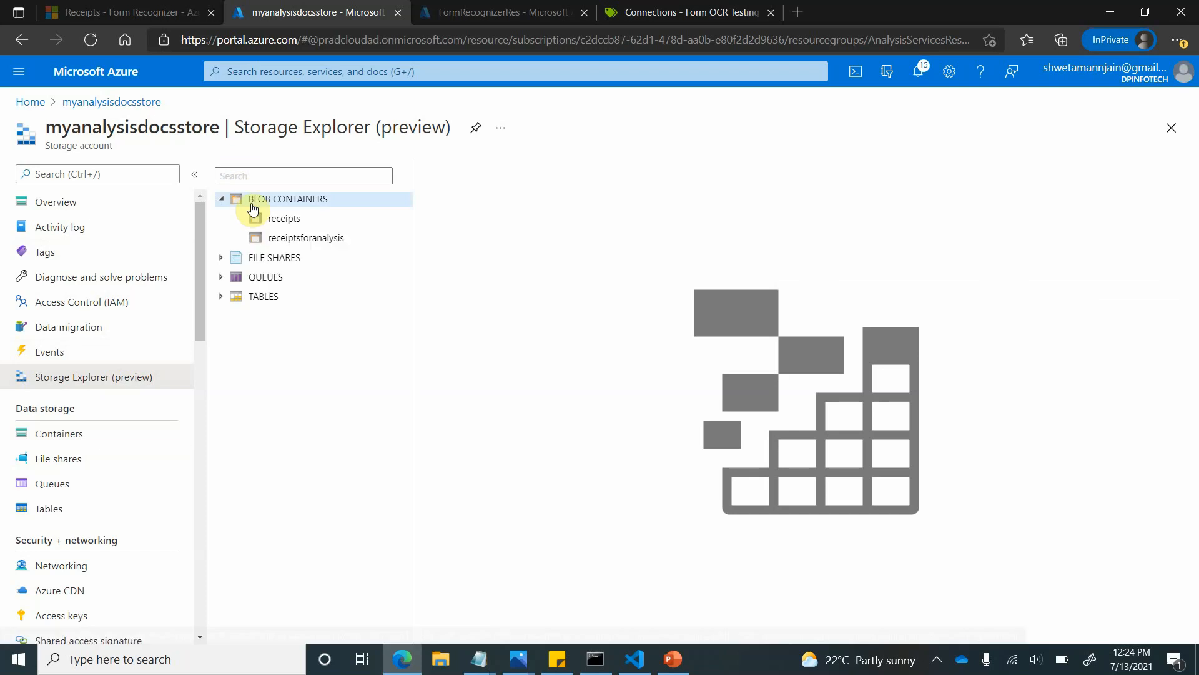
pyautogui.click(286, 237)
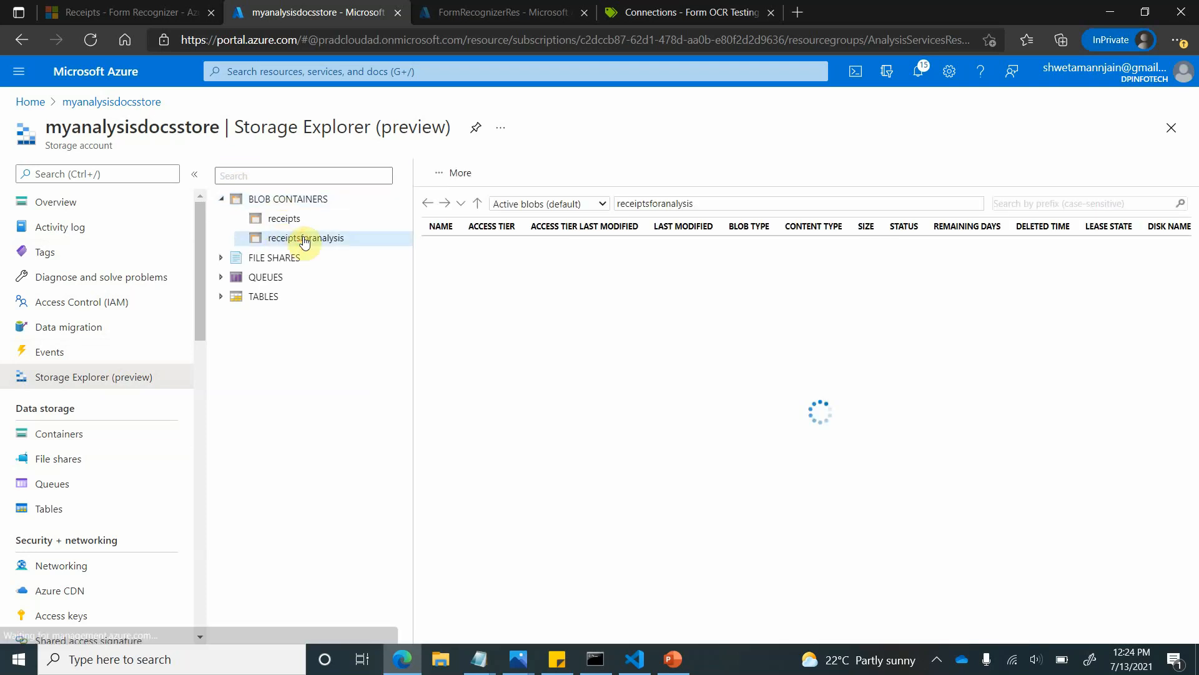
pyautogui.click(303, 238)
pyautogui.rightClick(305, 239)
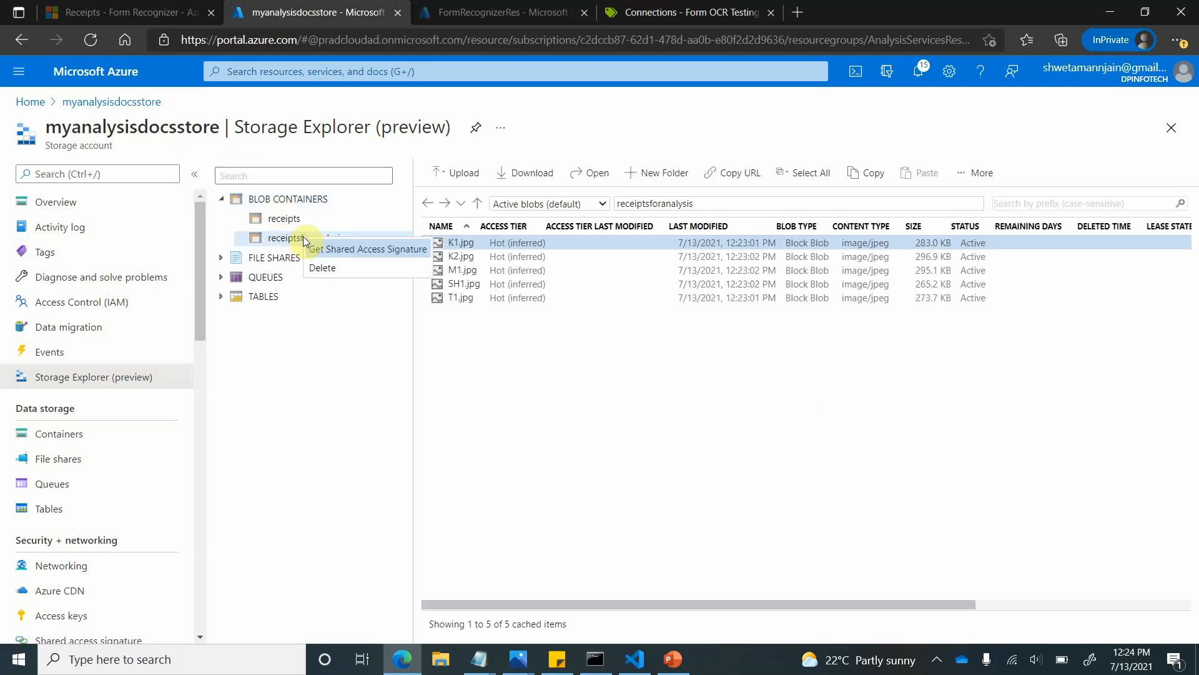
pyautogui.click(365, 249)
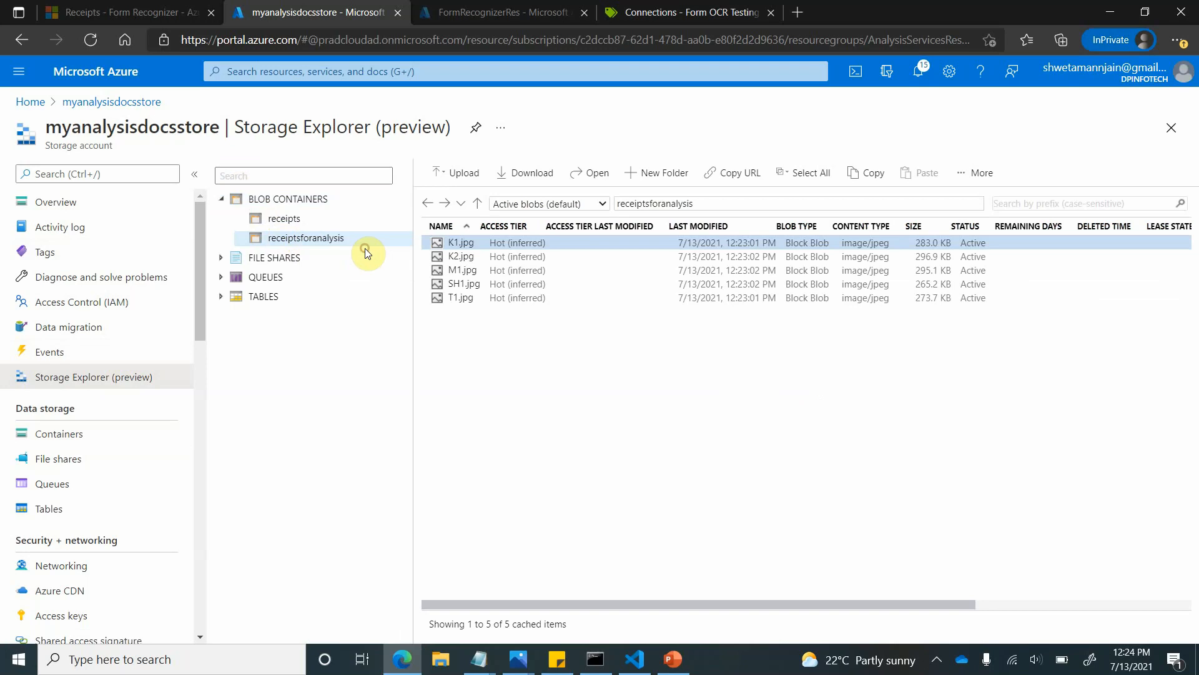
# Add the Create and Delete permissions to Read and List and create the container's shared access signature
pyautogui.scroll(-2, 830, 346)
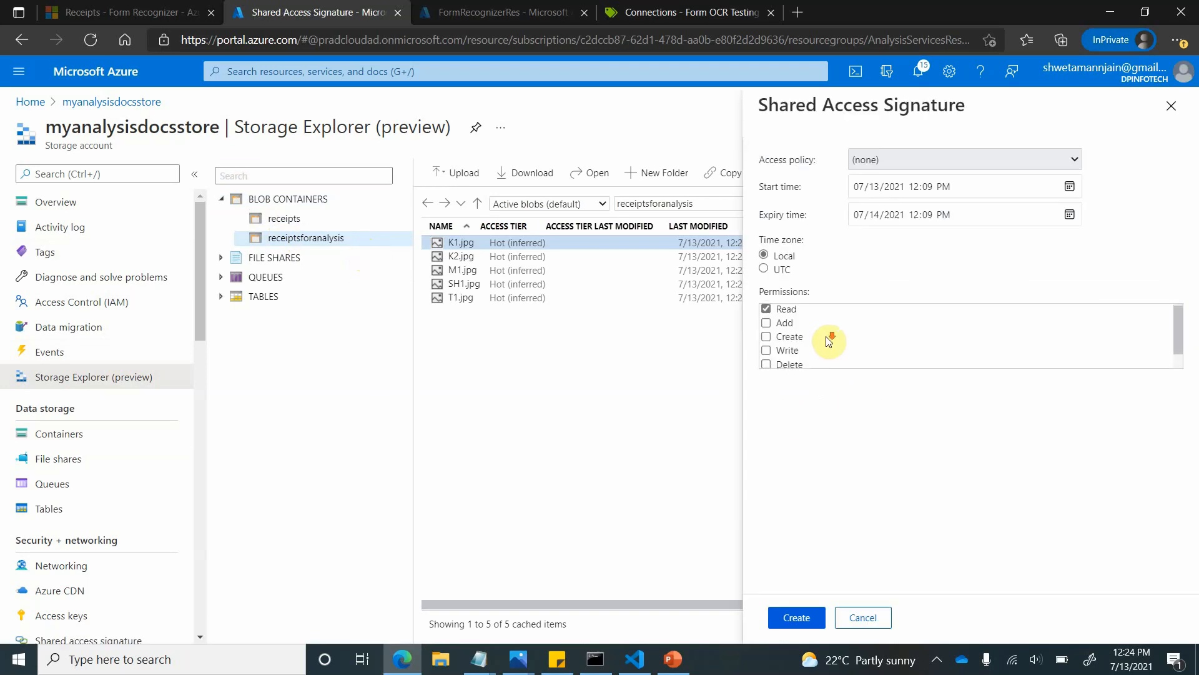
pyautogui.scroll(2, 829, 342)
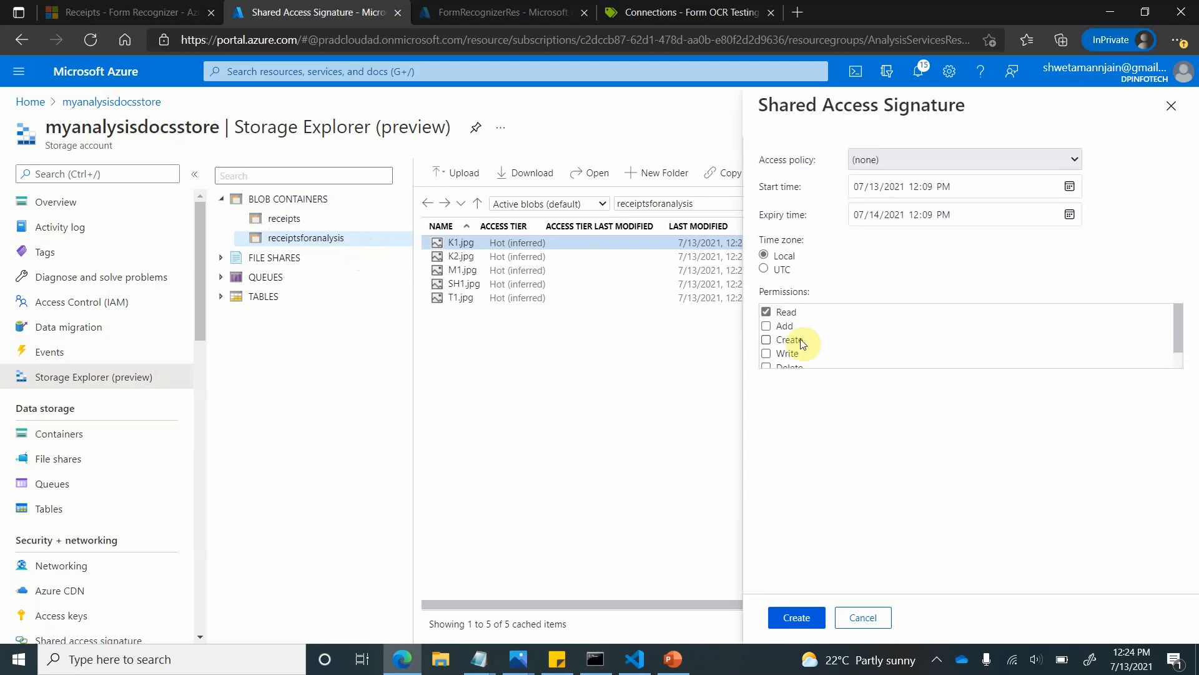
pyautogui.scroll(-1, 865, 343)
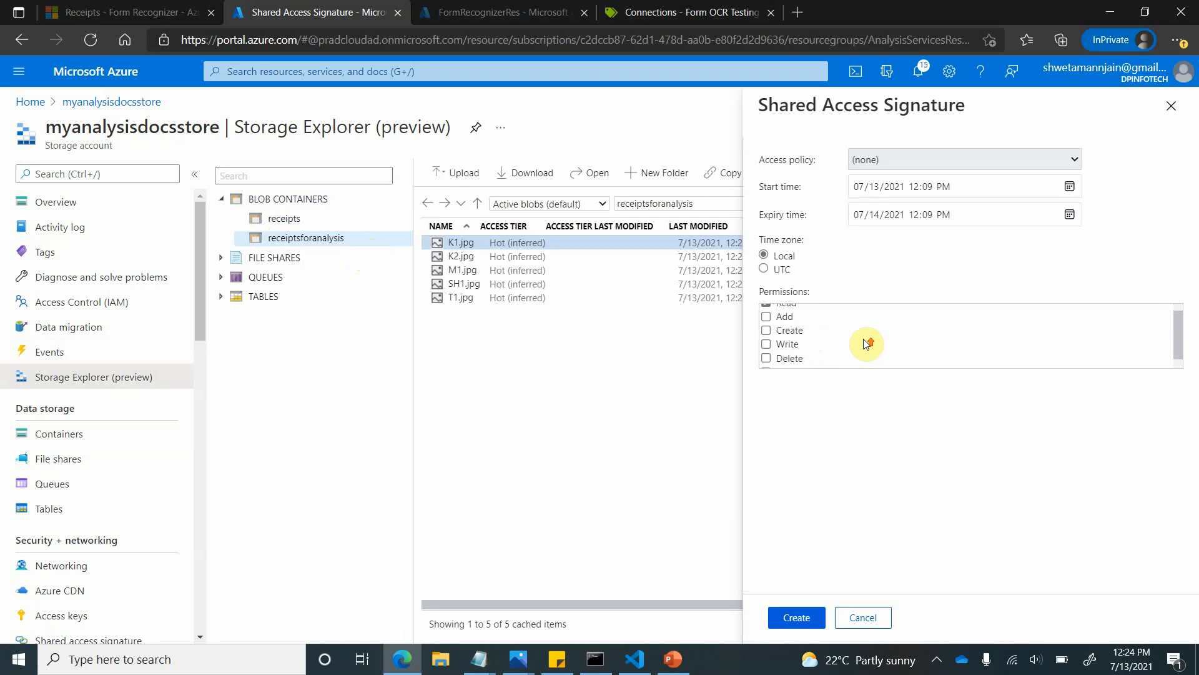
pyautogui.scroll(1, 867, 344)
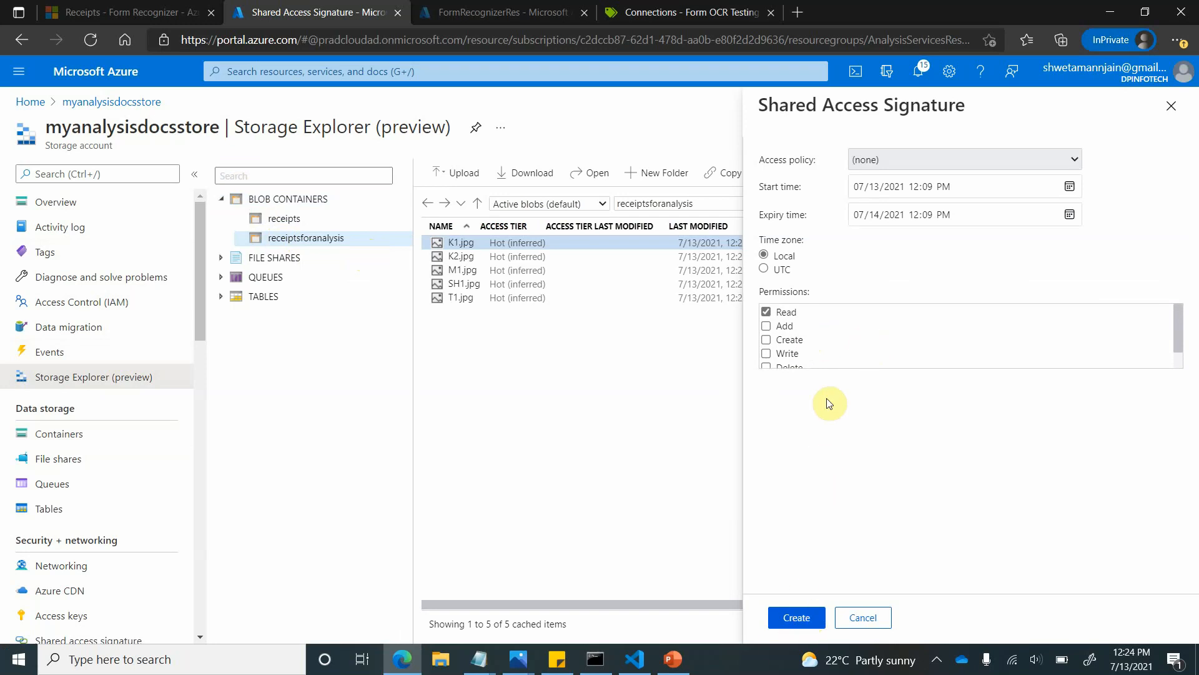
pyautogui.click(766, 341)
pyautogui.scroll(-1, 788, 344)
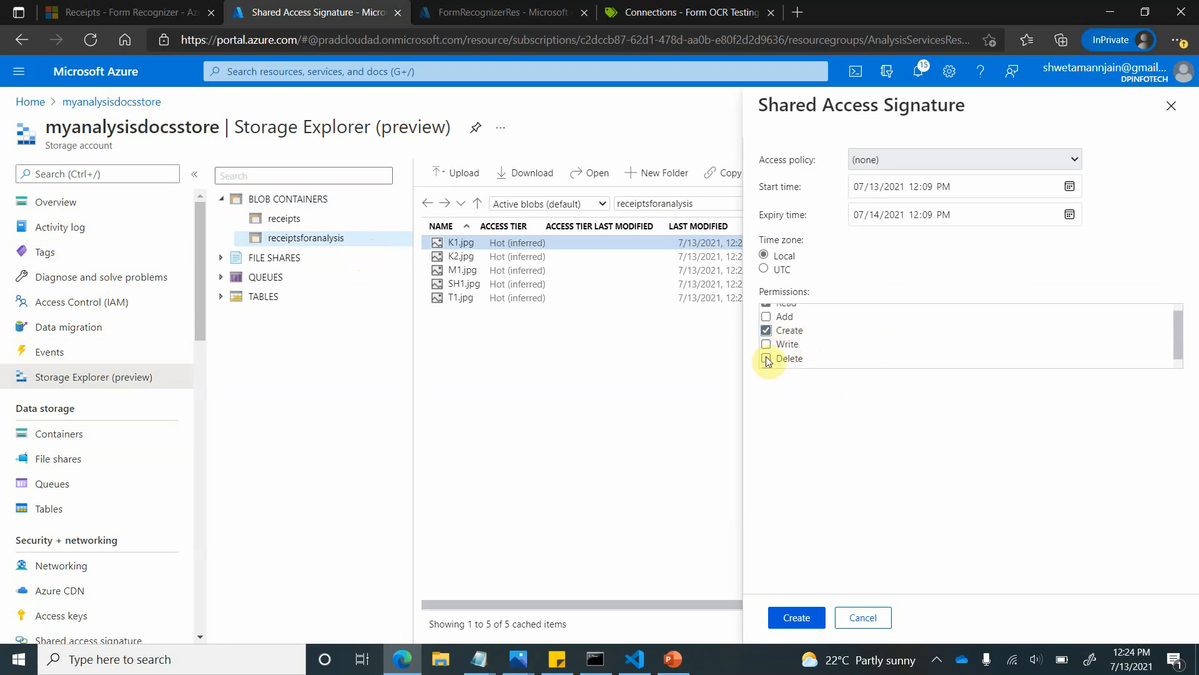
pyautogui.click(766, 358)
pyautogui.scroll(-1, 807, 349)
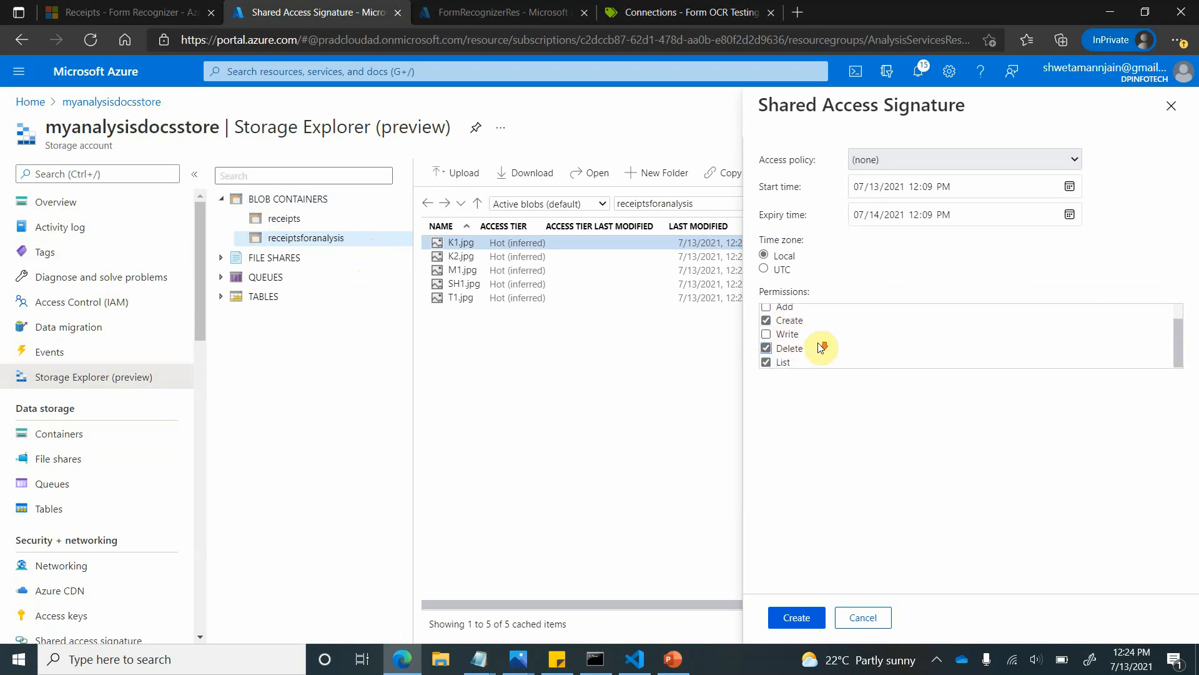
pyautogui.click(800, 620)
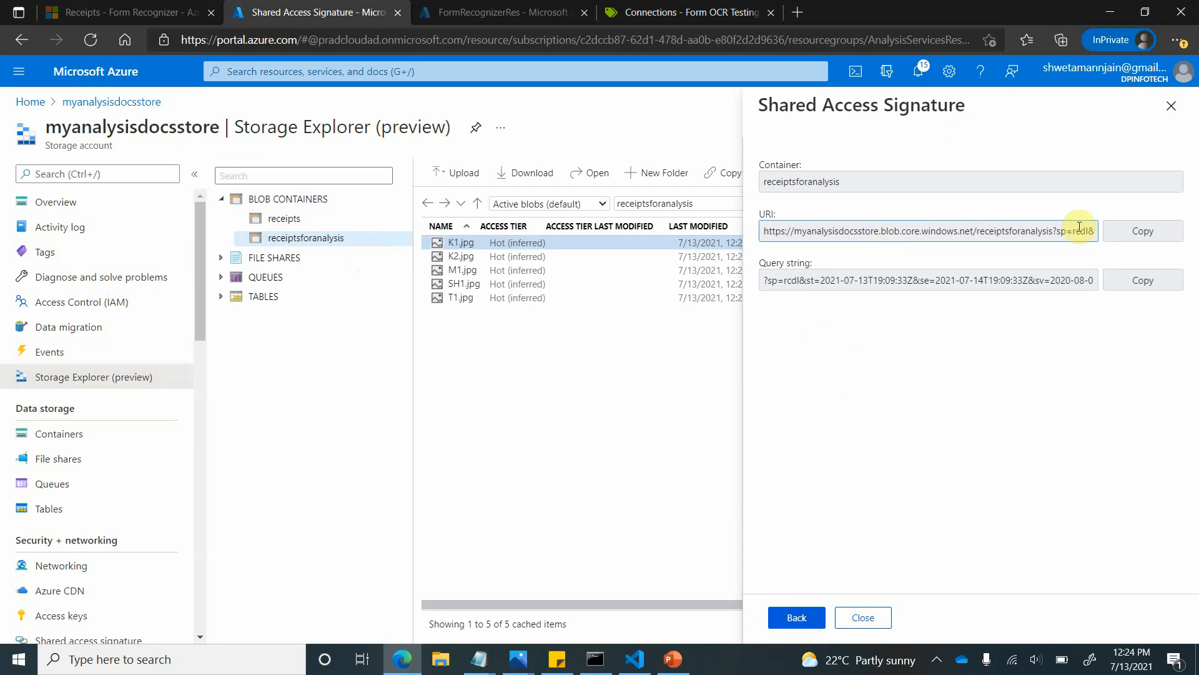
# Copy the generated shared access signature URI, paste it into MyAnalyzerCon's SAS URI field in the Form OCR Testing Tool, and save the connection
pyautogui.click(1137, 230)
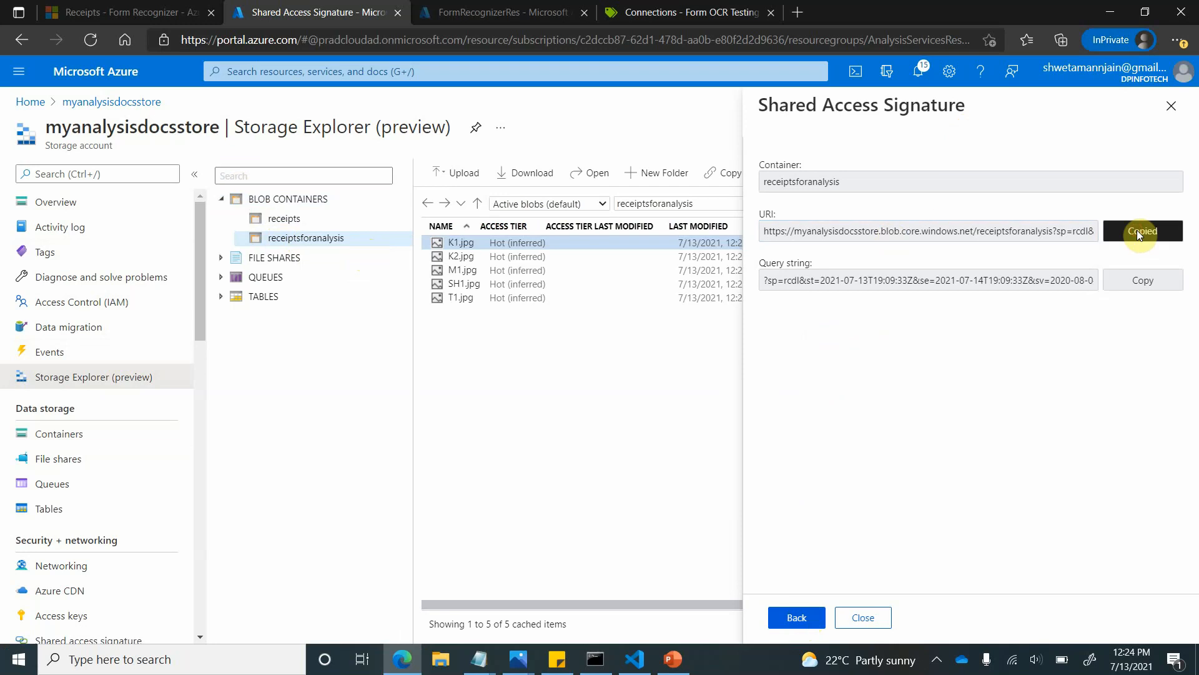
pyautogui.click(631, 12)
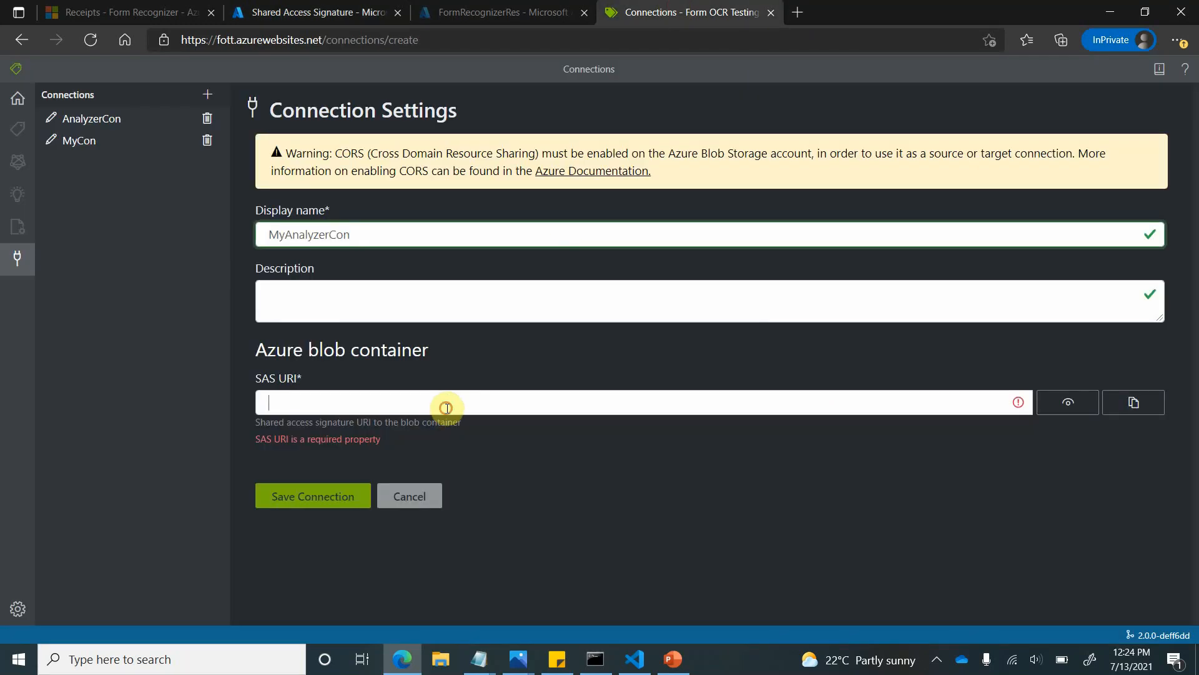
pyautogui.hotkey('ctrl', 'v')
pyautogui.click(337, 494)
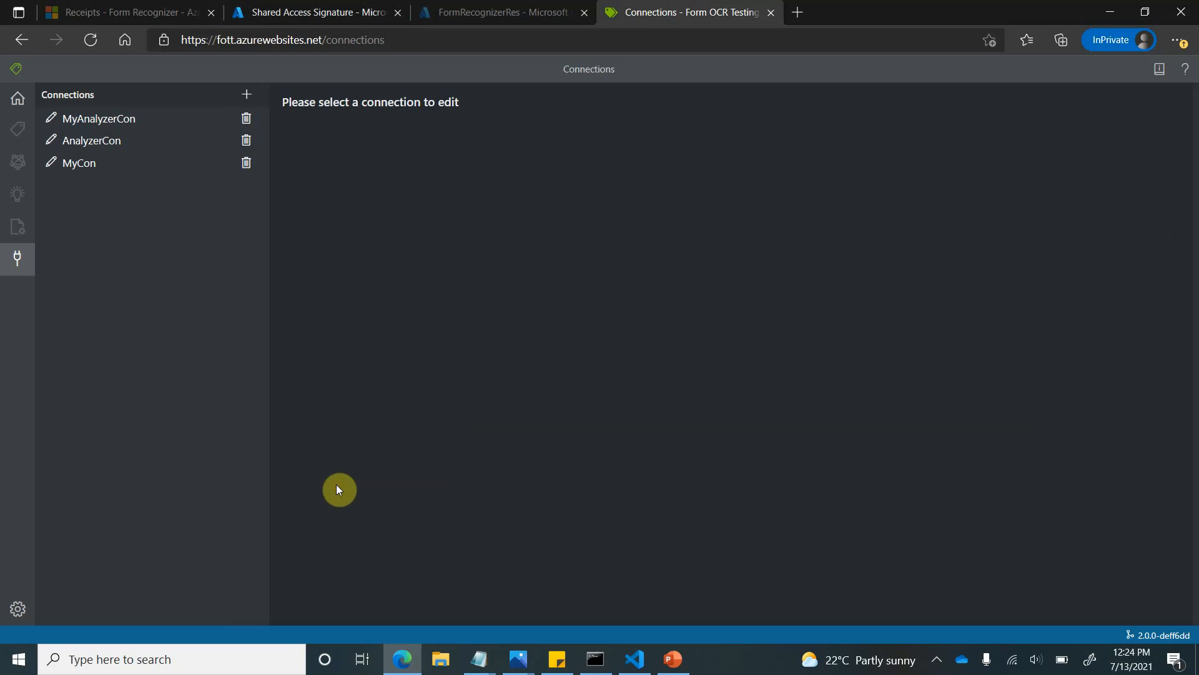
# Reopen the new project settings for MyReceiptAnalyzer and choose MyAnalyzerCon as the source connection
pyautogui.click(21, 103)
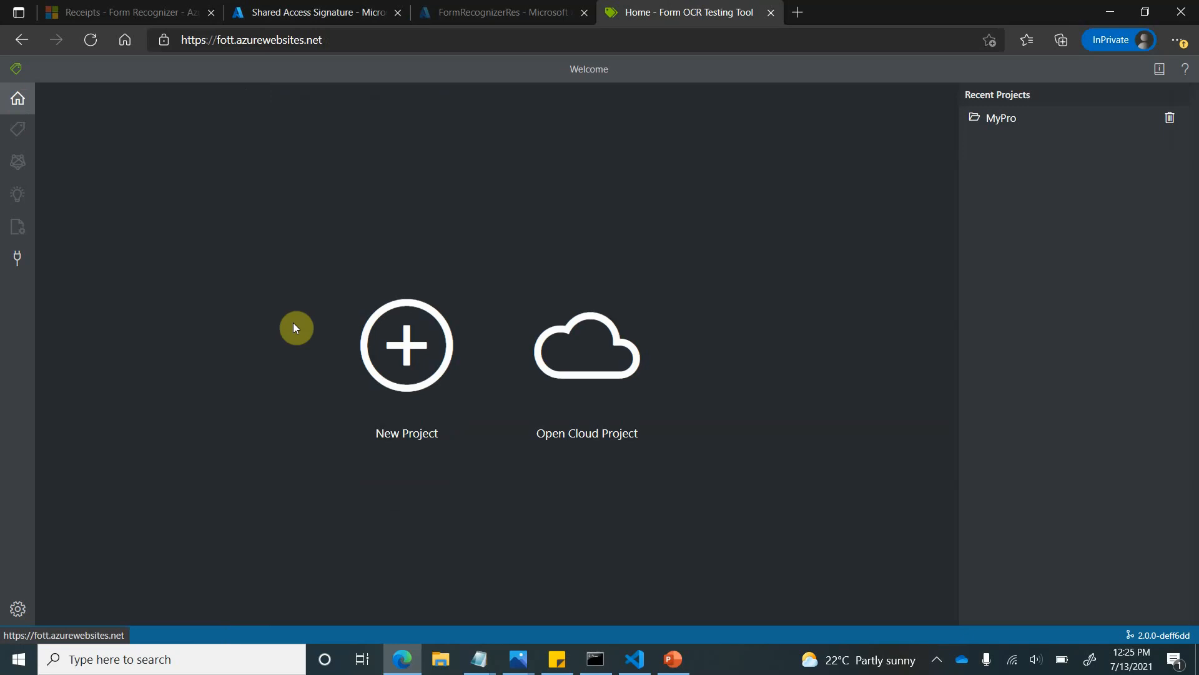
pyautogui.click(396, 352)
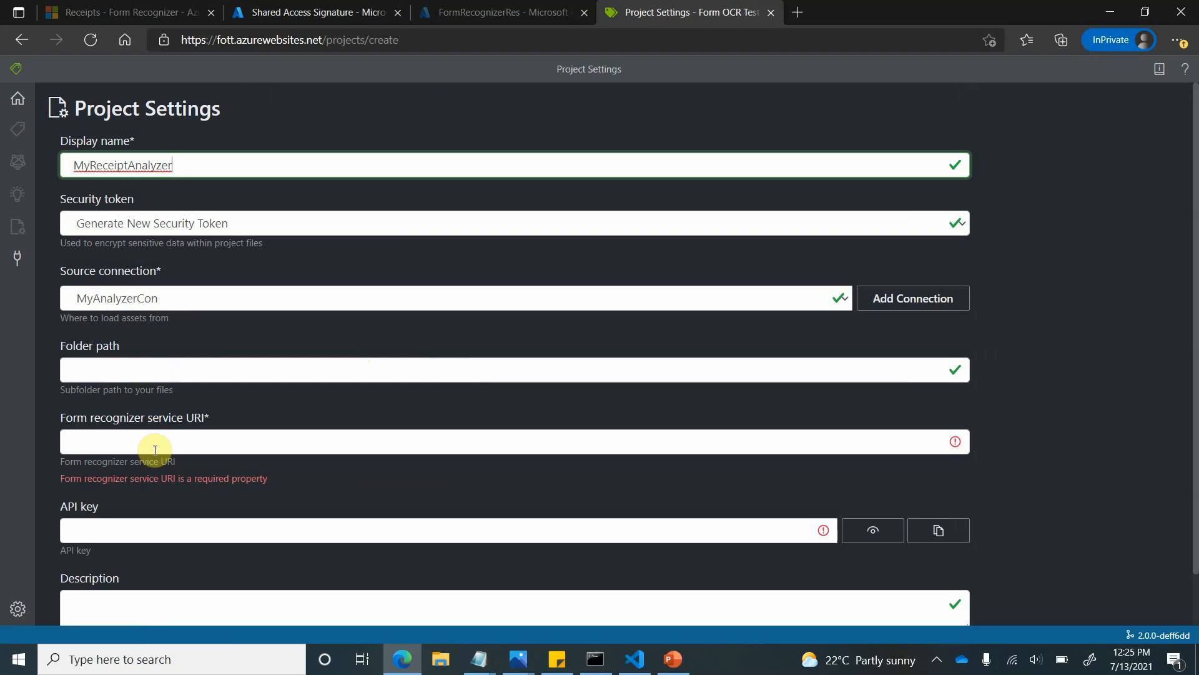
# Copy the endpoint of the FormRecognizerRes resource in the Azure portal and paste it as the Form recognizer service URI in MyReceiptAnalyzer's project settings
pyautogui.click(179, 445)
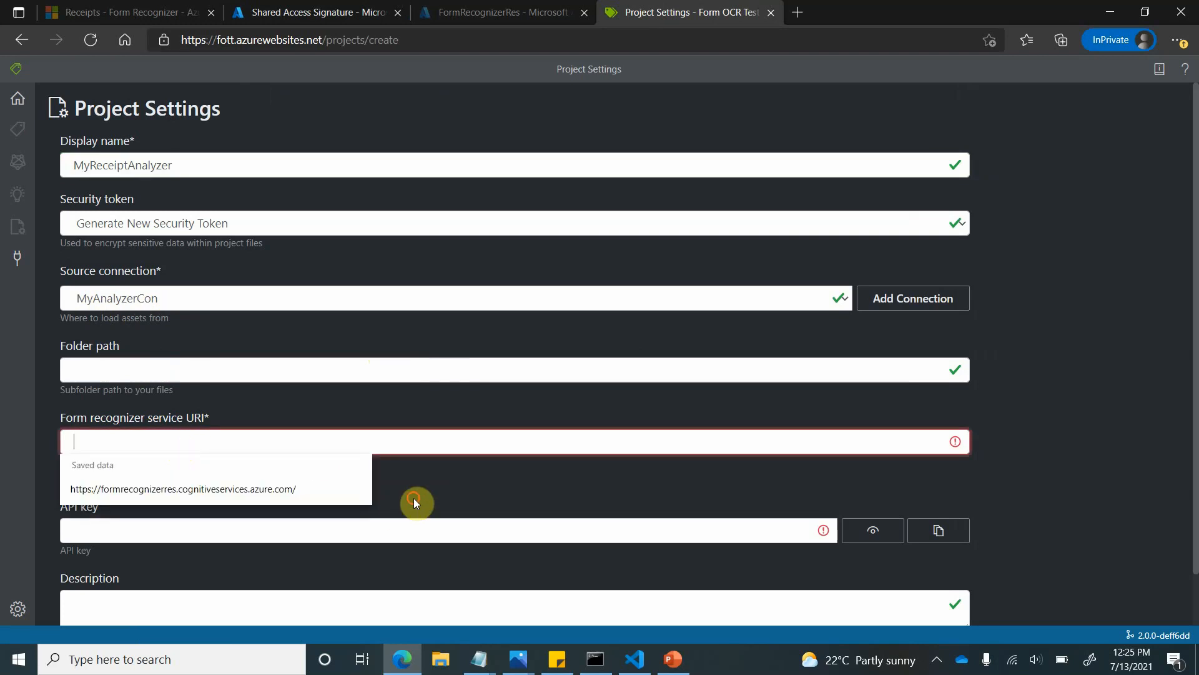
pyautogui.click(481, 13)
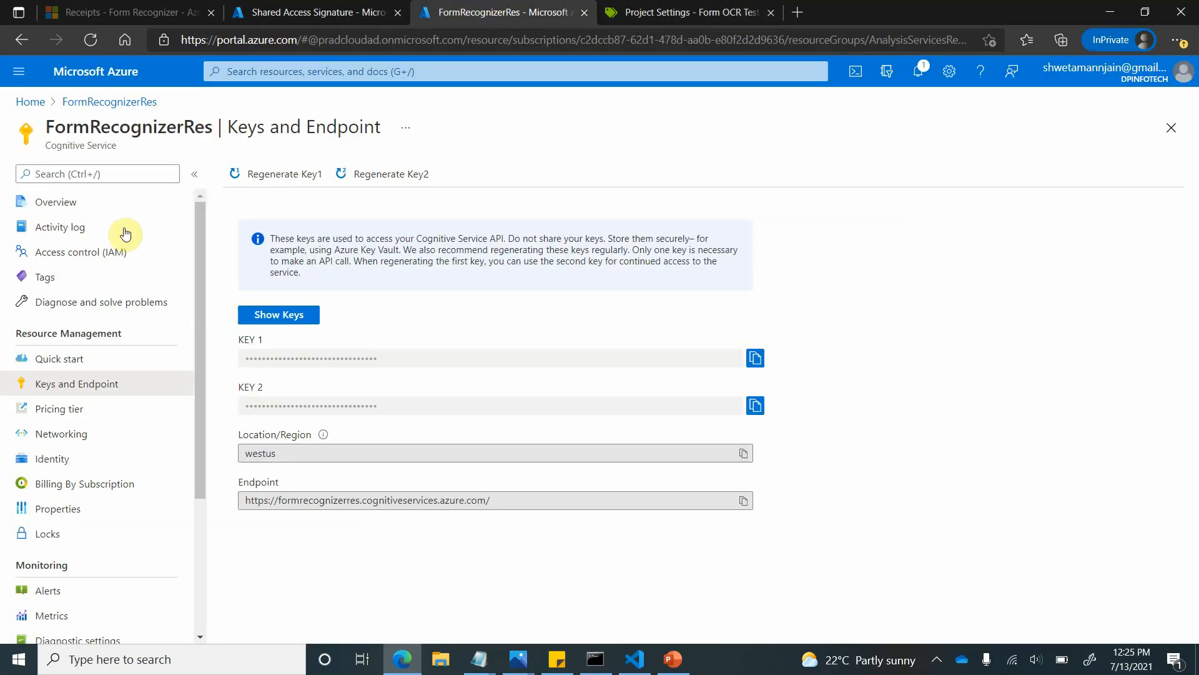
pyautogui.click(100, 101)
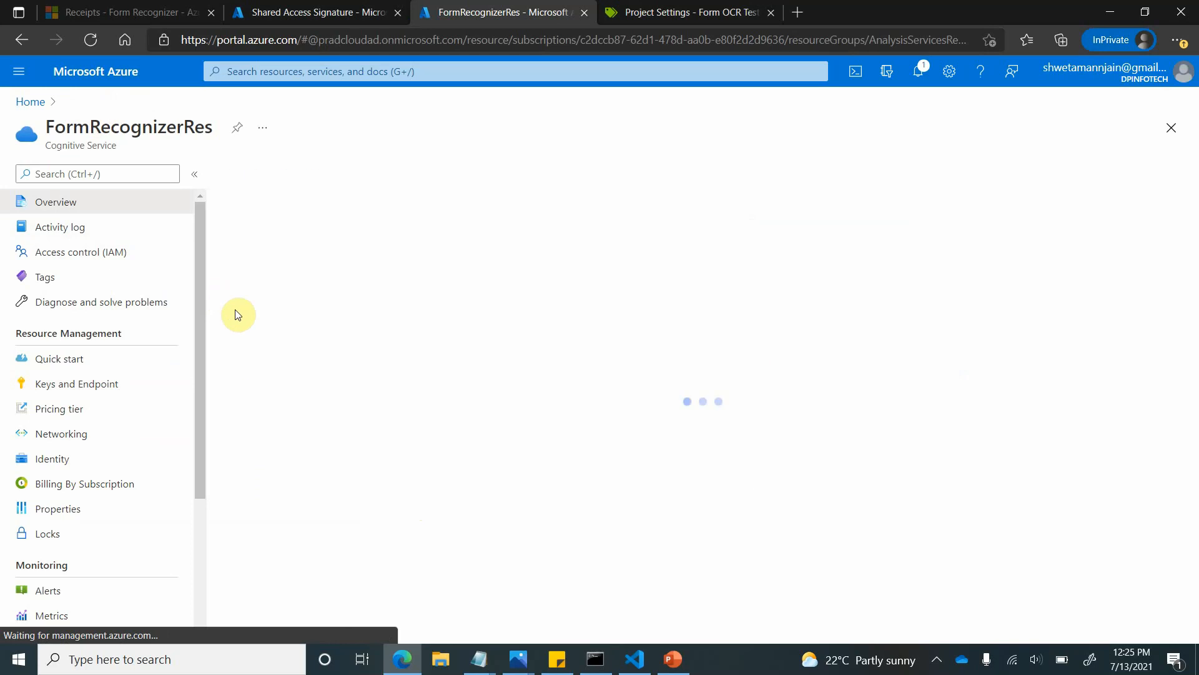
pyautogui.click(98, 387)
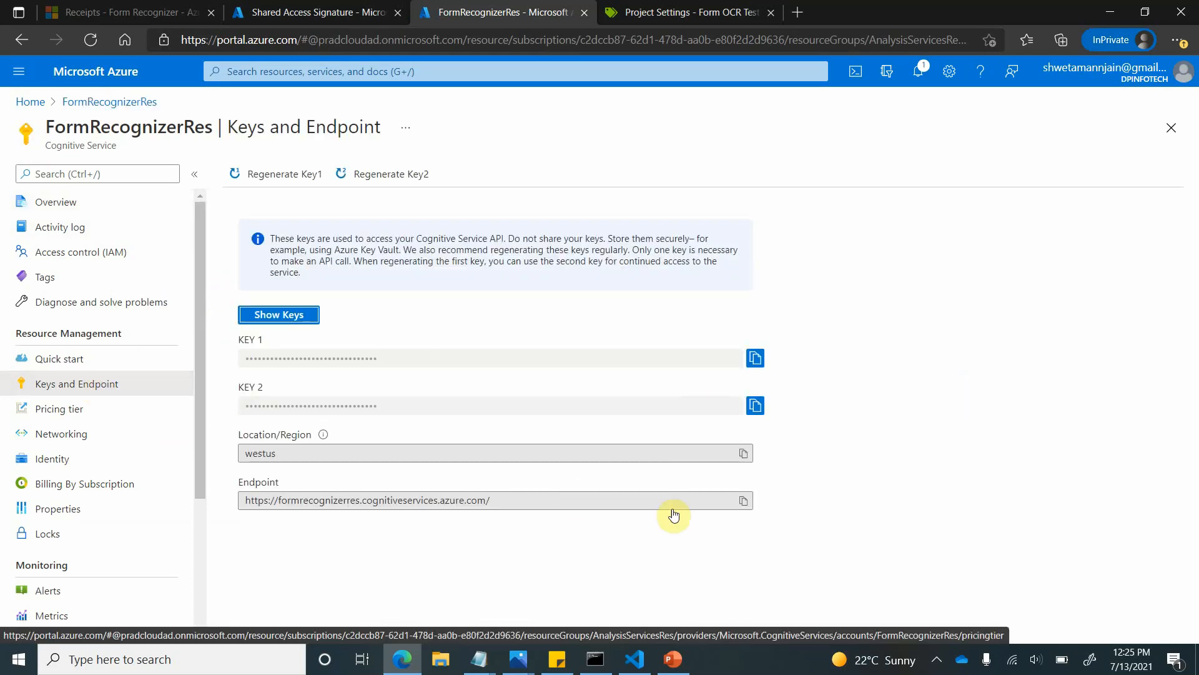
pyautogui.click(744, 503)
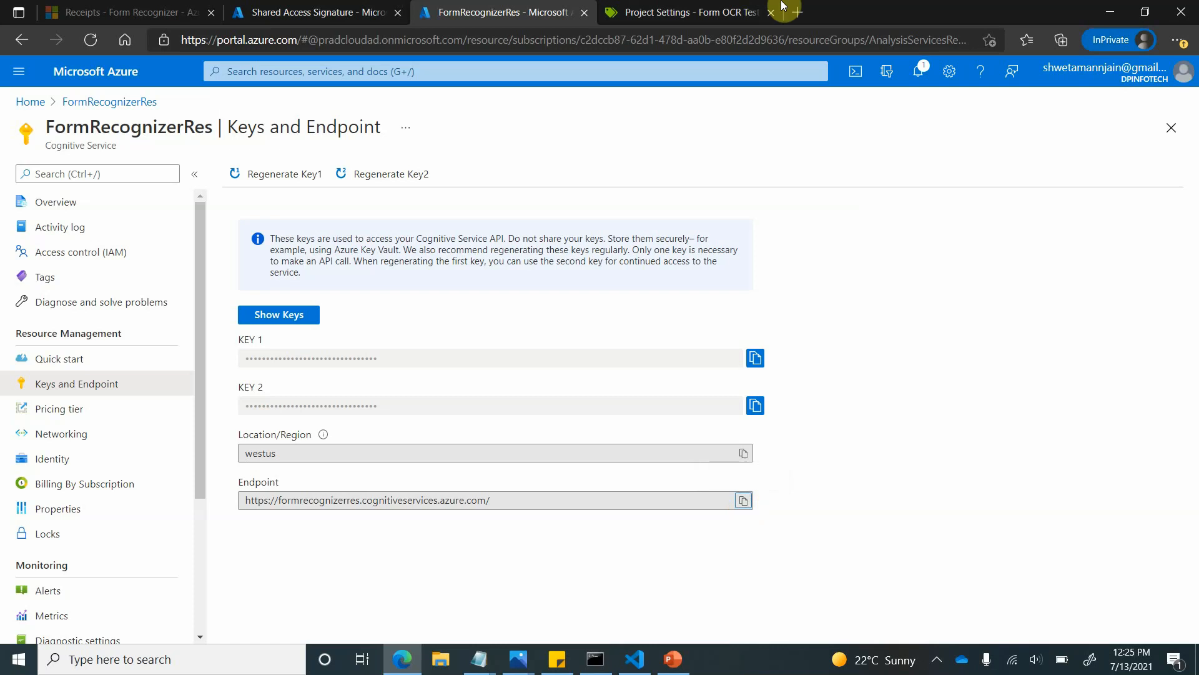
pyautogui.click(688, 12)
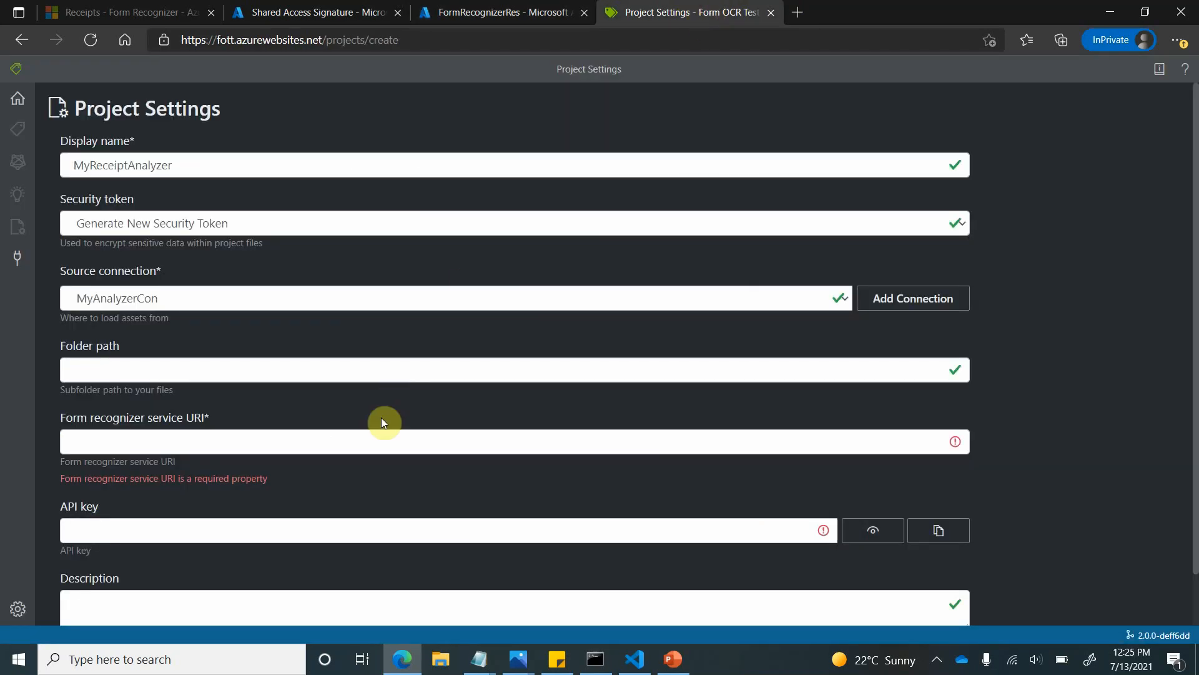
pyautogui.click(377, 441)
pyautogui.hotkey('ctrl', 'v')
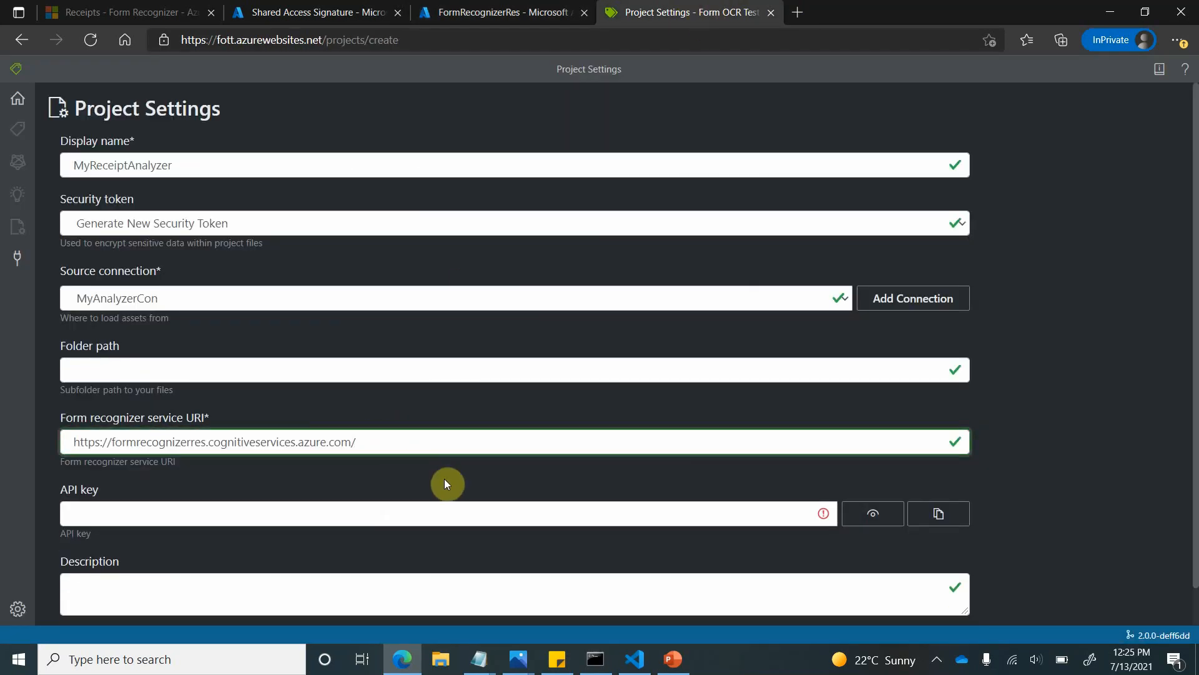
# Copy KEY 1 of FormRecognizerRes, paste it into the project's API key field, and save the MyReceiptAnalyzer project
pyautogui.click(241, 508)
pyautogui.click(509, 13)
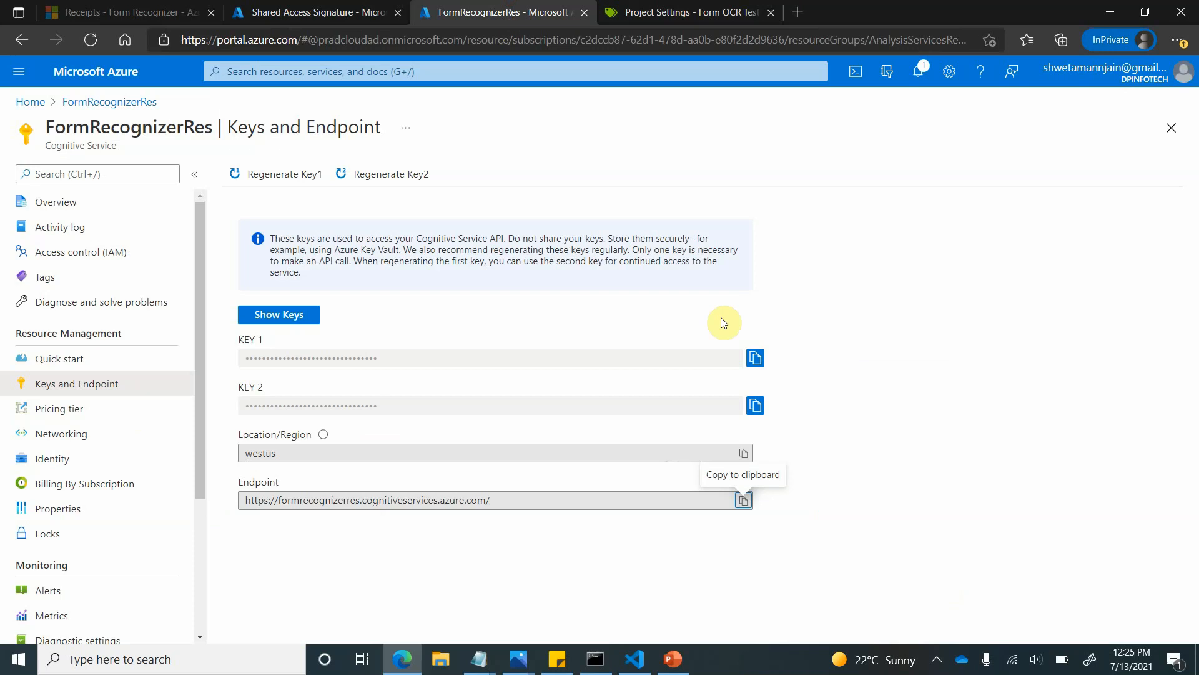
pyautogui.click(755, 358)
pyautogui.click(726, 7)
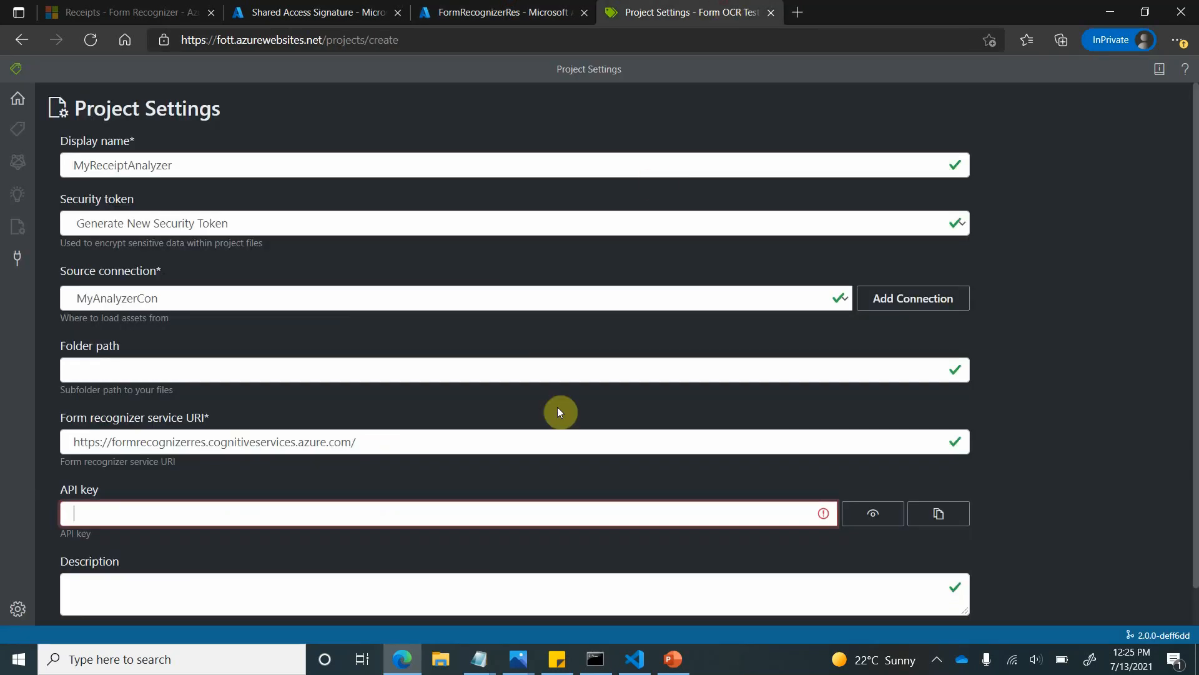
pyautogui.hotkey('ctrl', 'v')
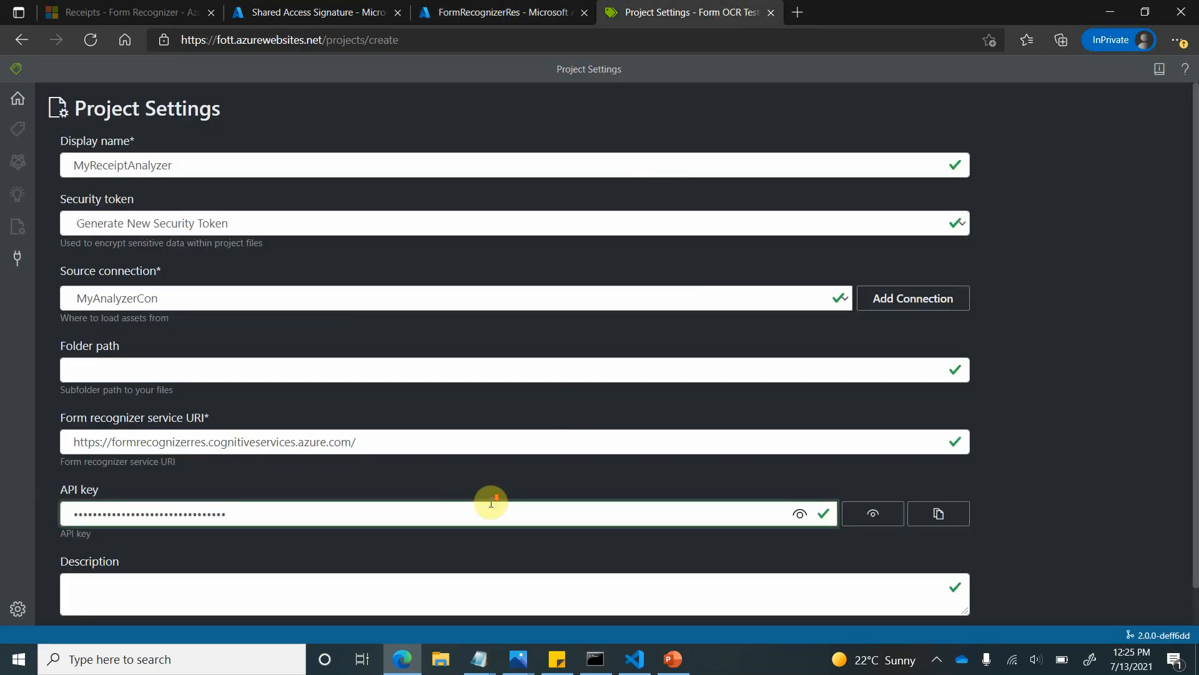
pyautogui.scroll(-1, 438, 531)
pyautogui.click(86, 611)
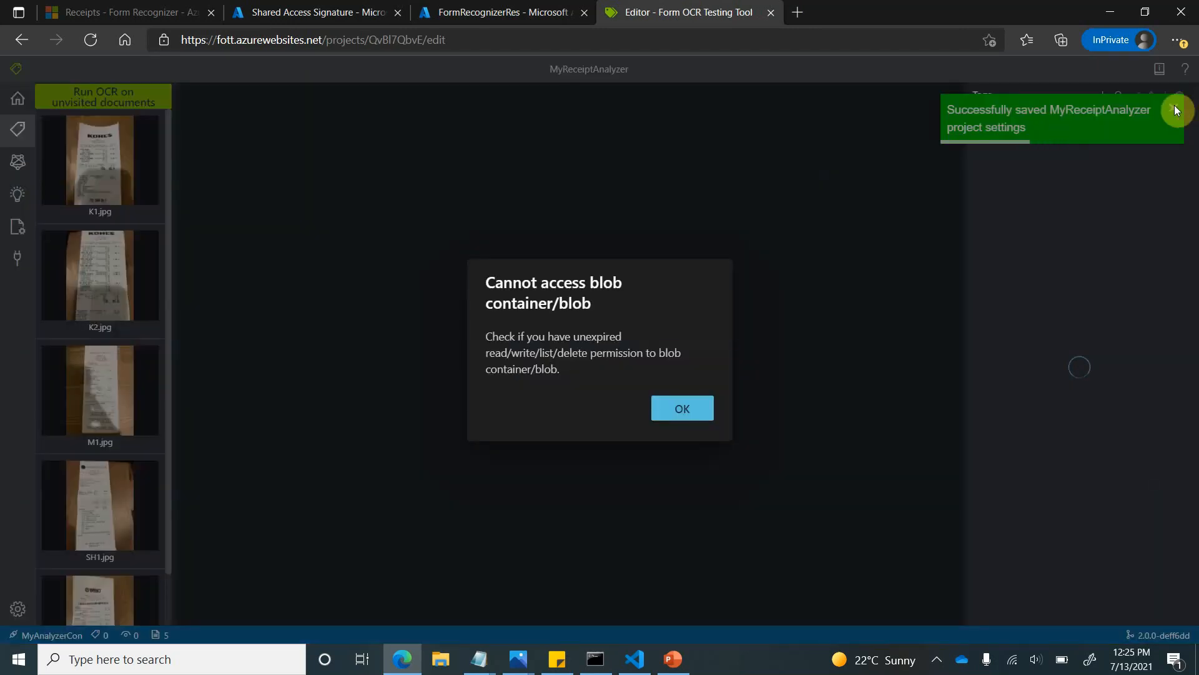
# Dismiss the messages, look through the project's receipt thumbnails, and open K1.jpg
pyautogui.click(1177, 110)
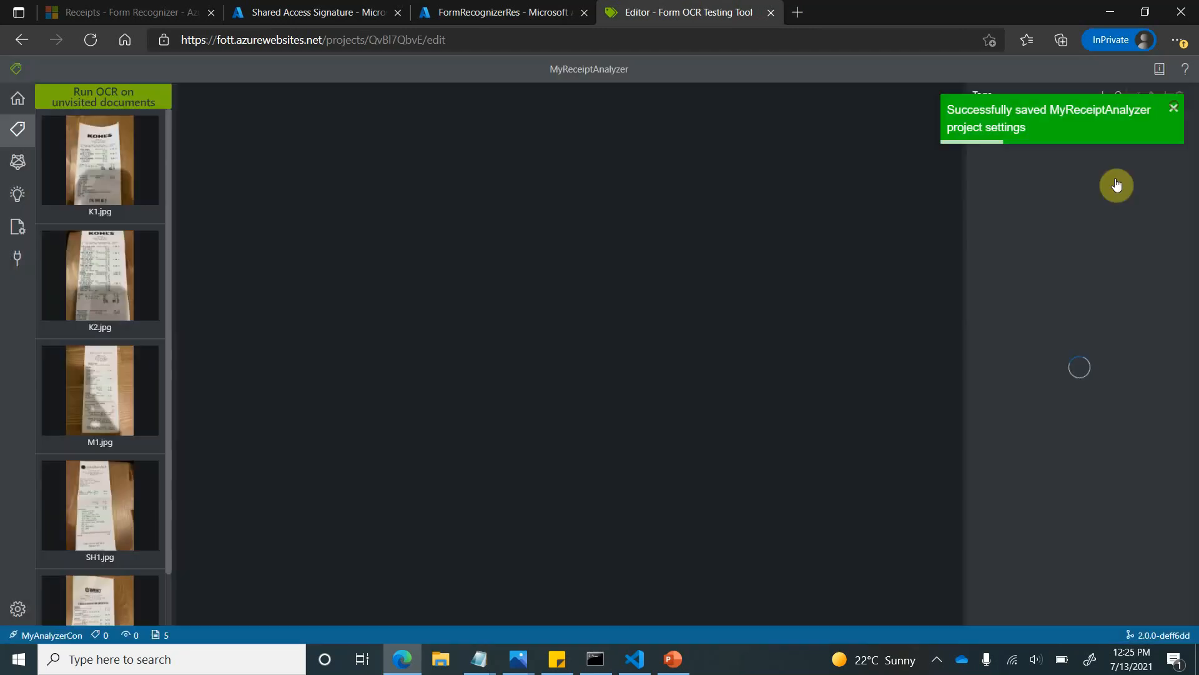
pyautogui.click(1173, 111)
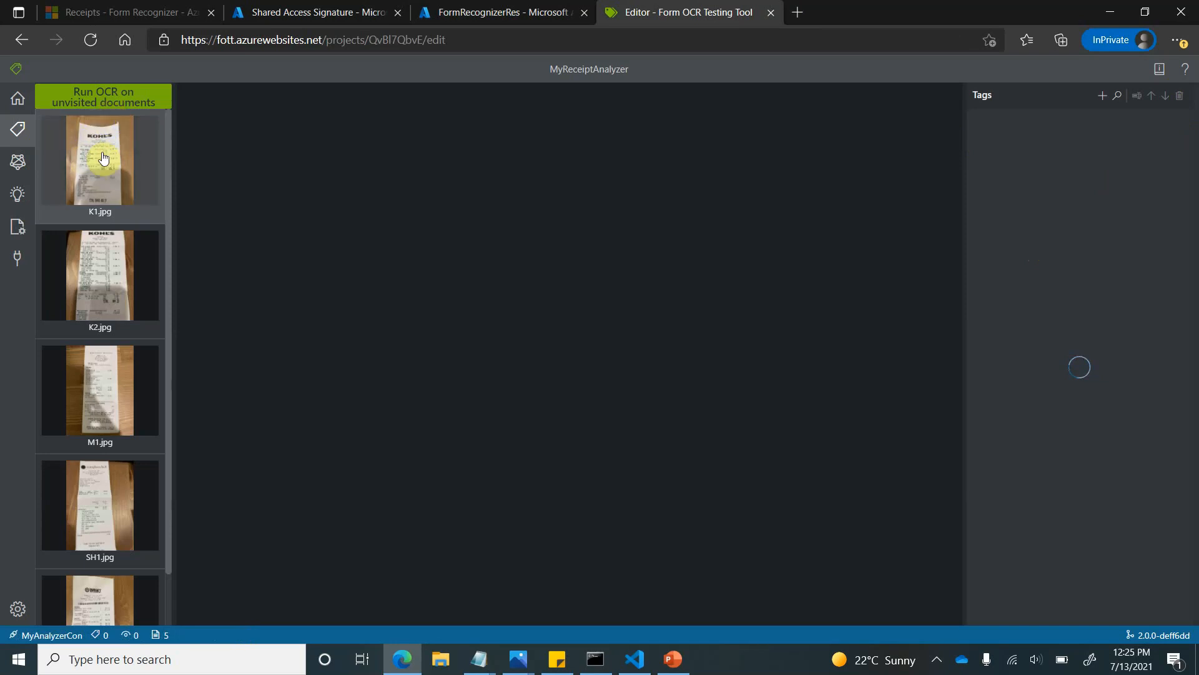
pyautogui.scroll(-1, 118, 357)
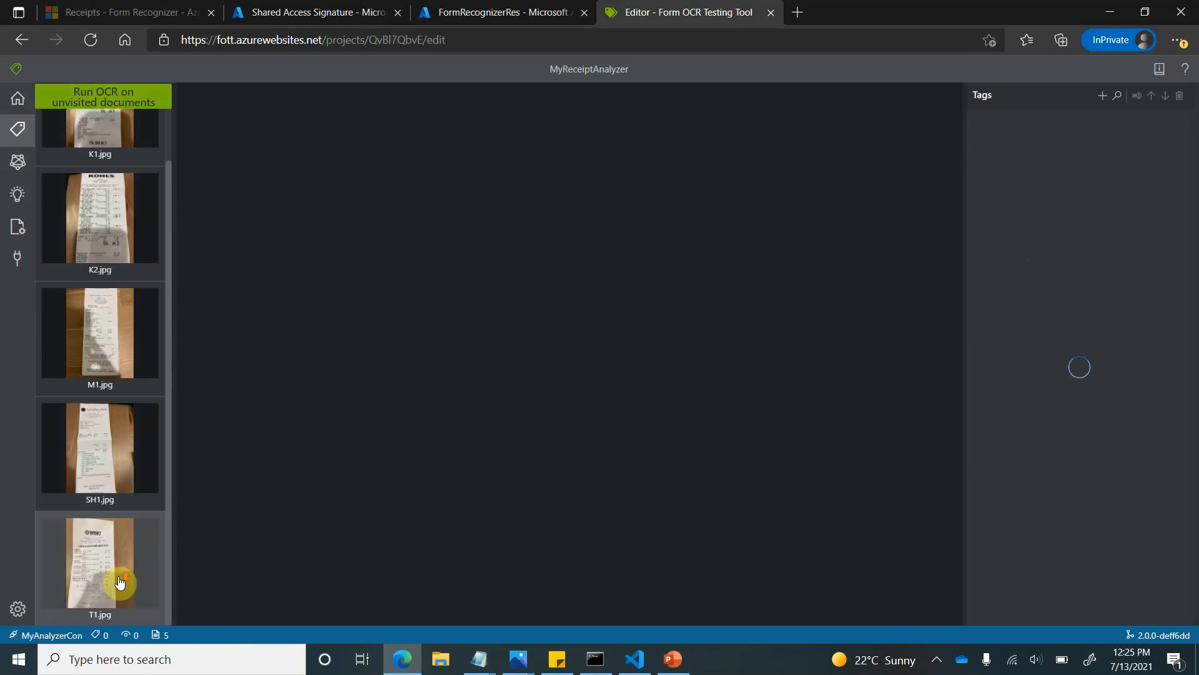
pyautogui.scroll(1, 121, 583)
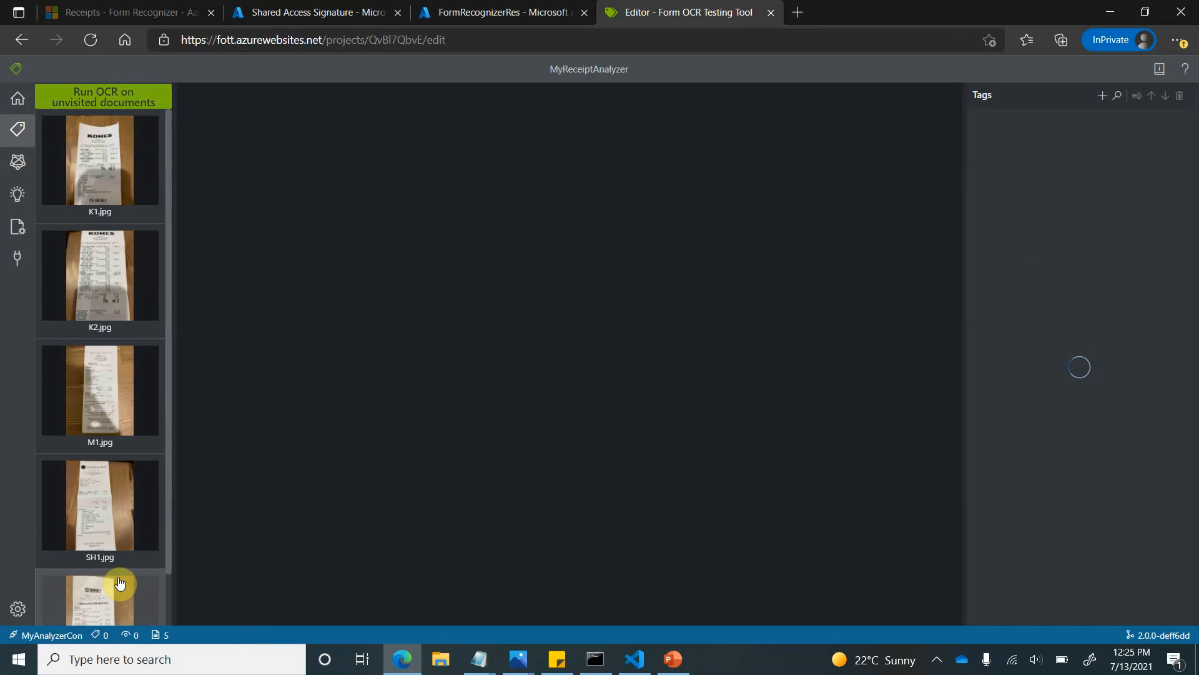
pyautogui.scroll(-1, 82, 587)
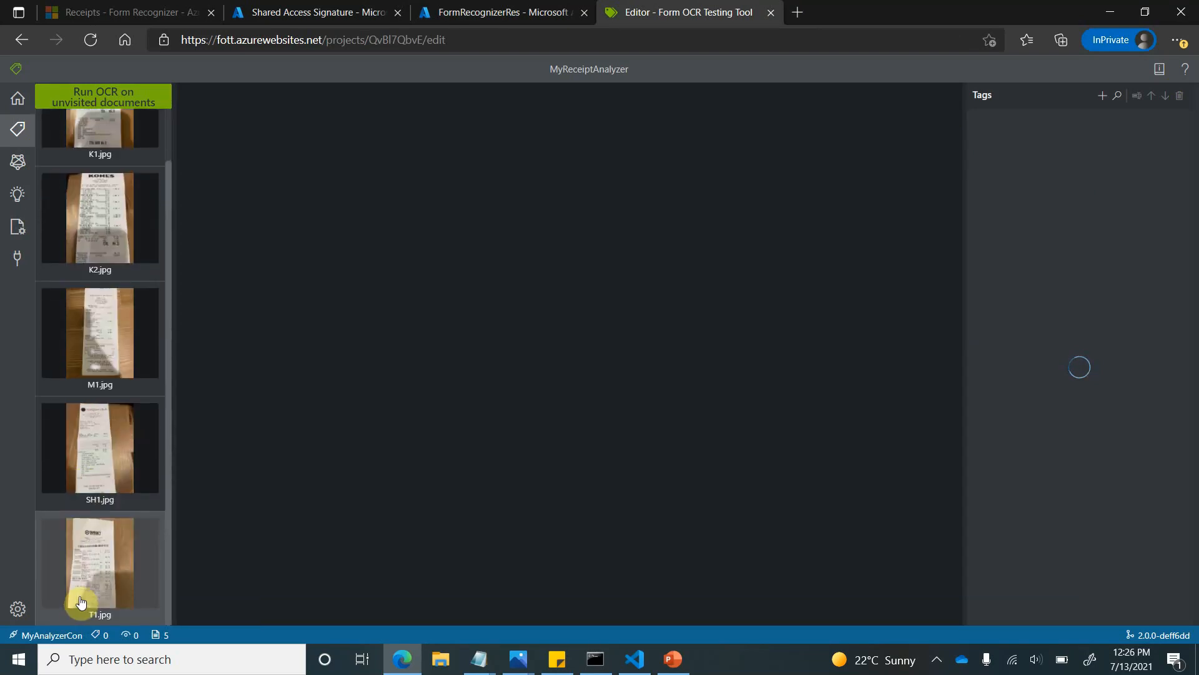
pyautogui.scroll(1, 82, 600)
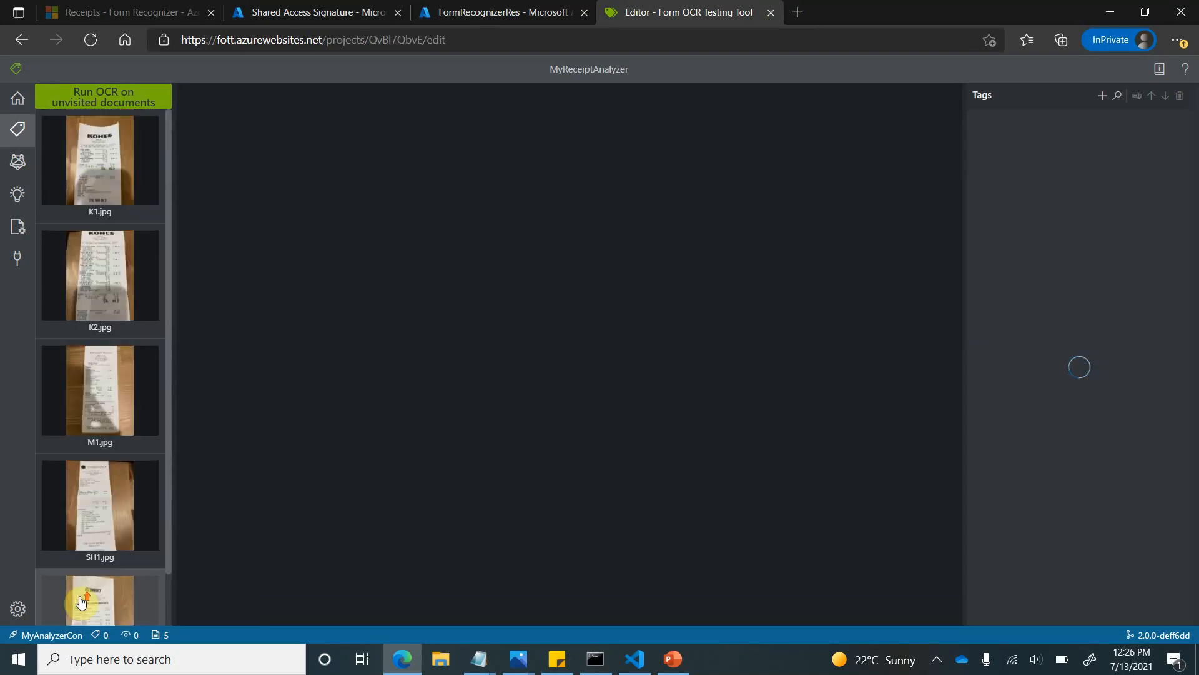
pyautogui.click(94, 154)
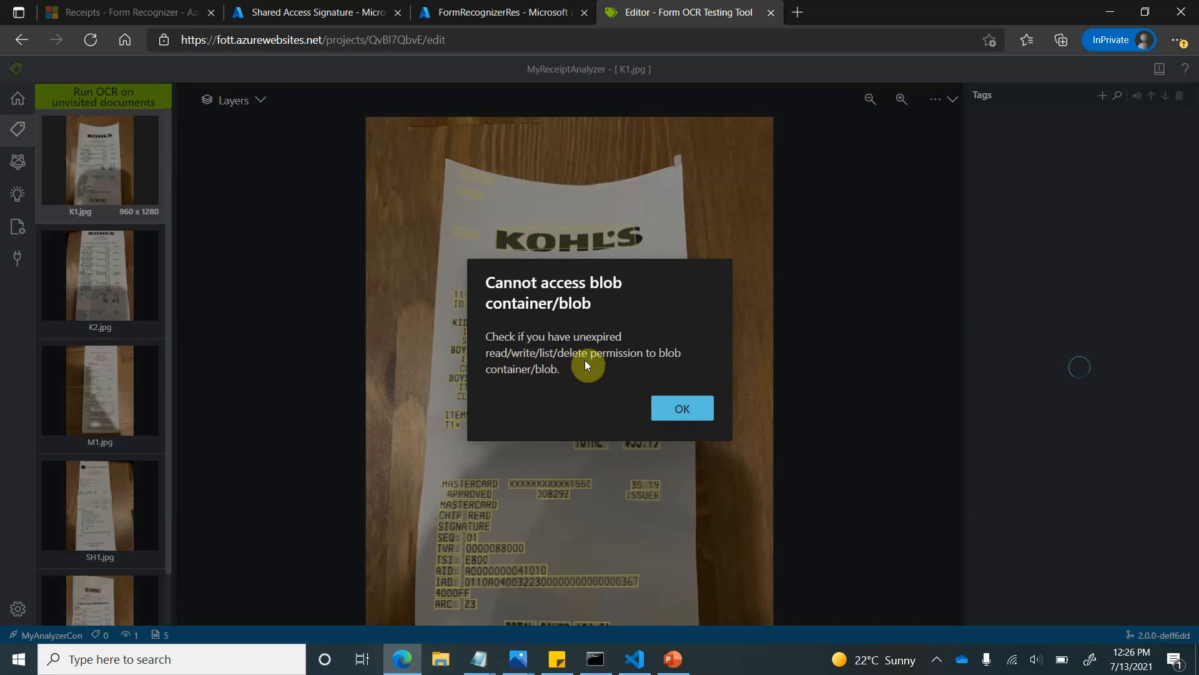
pyautogui.click(683, 414)
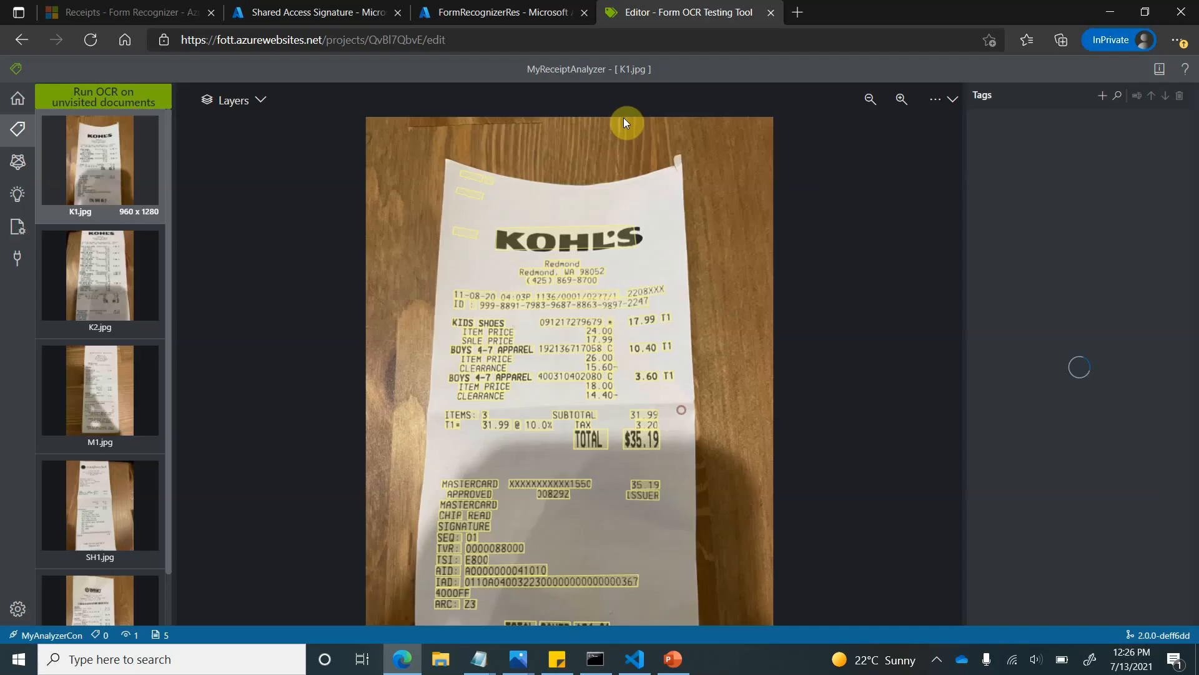
# Switch to the Azure portal and create a new shared access signature for the receiptsforanalysis container with Read, Write, Delete and List permissions
pyautogui.click(305, 14)
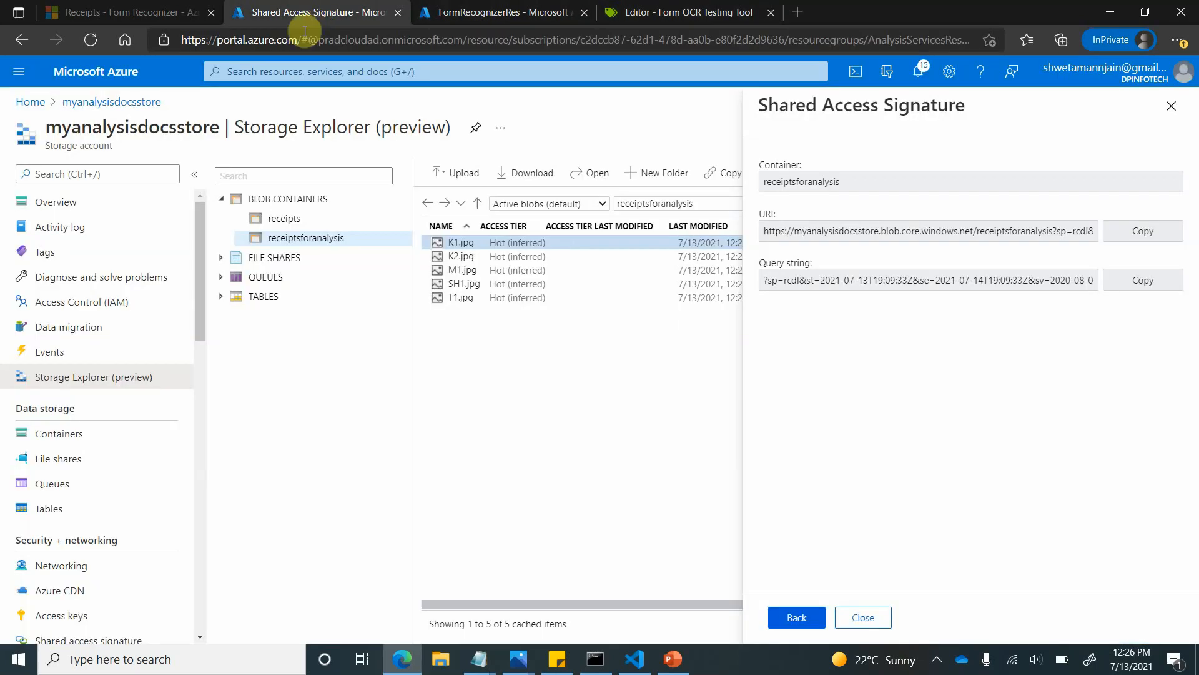
pyautogui.rightClick(316, 246)
pyautogui.click(352, 256)
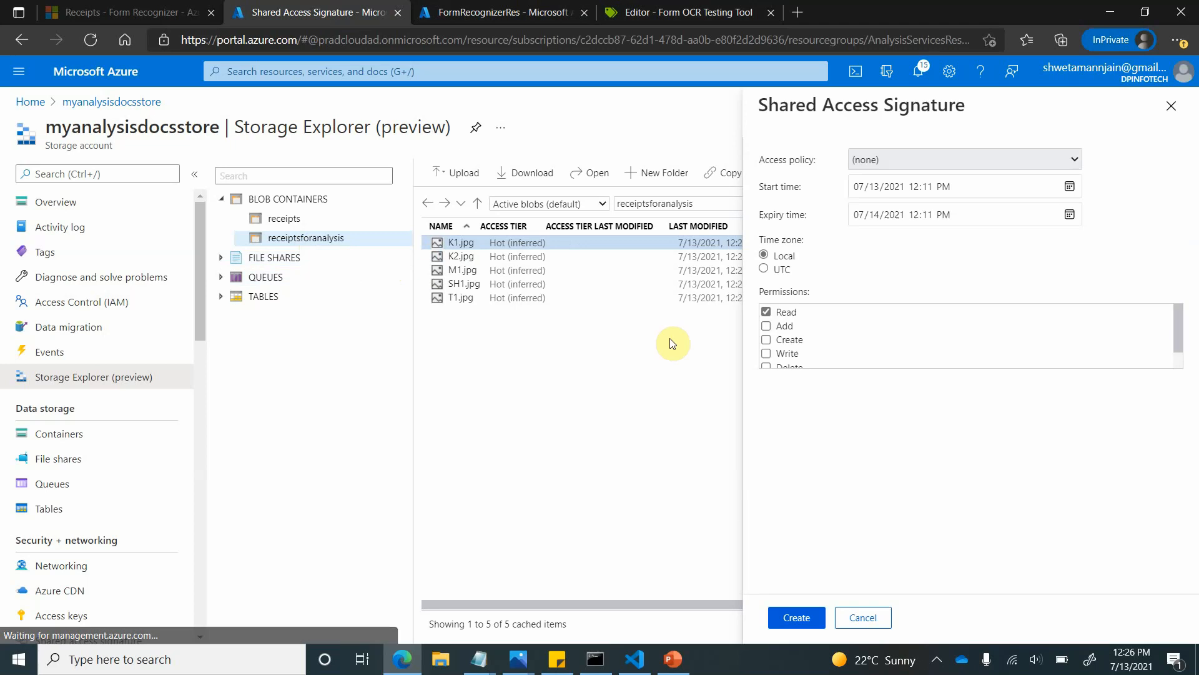
pyautogui.click(766, 354)
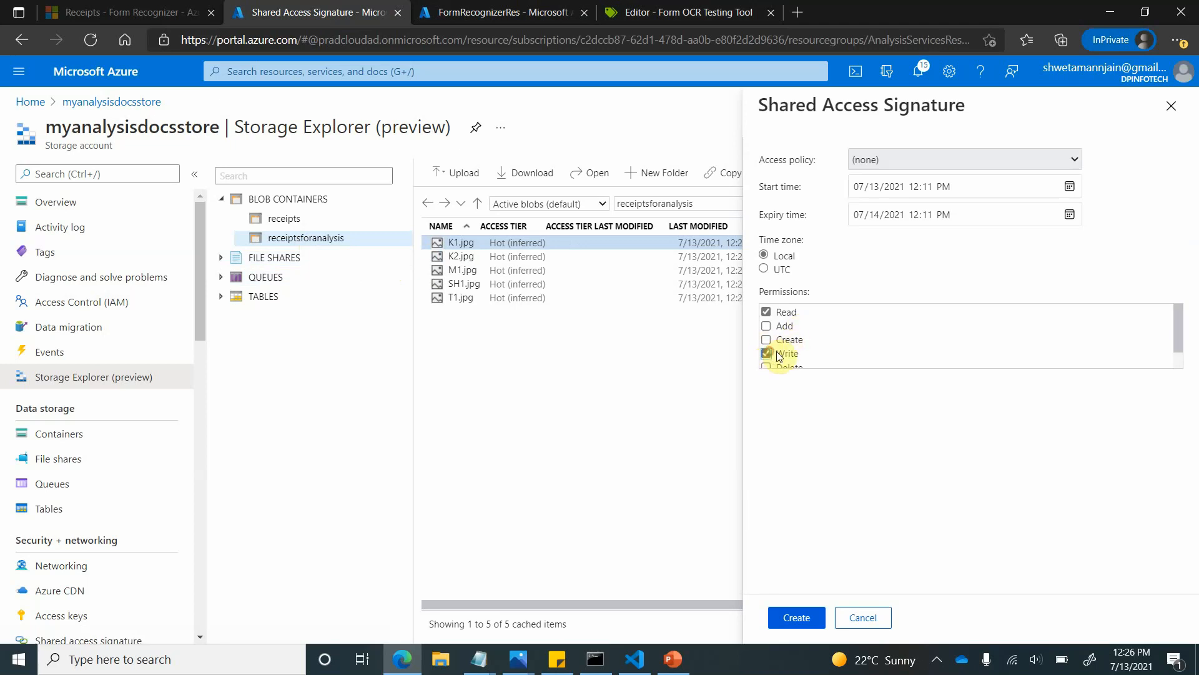
pyautogui.scroll(-1, 770, 355)
pyautogui.click(767, 361)
pyautogui.click(766, 348)
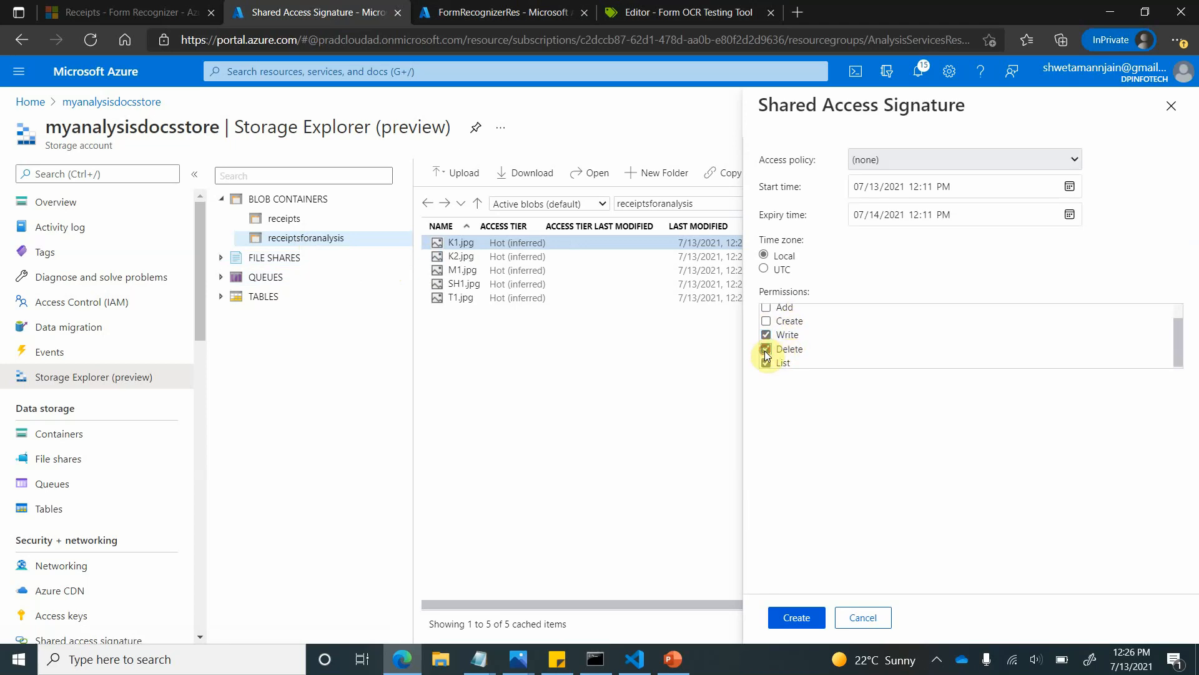
pyautogui.scroll(2, 784, 362)
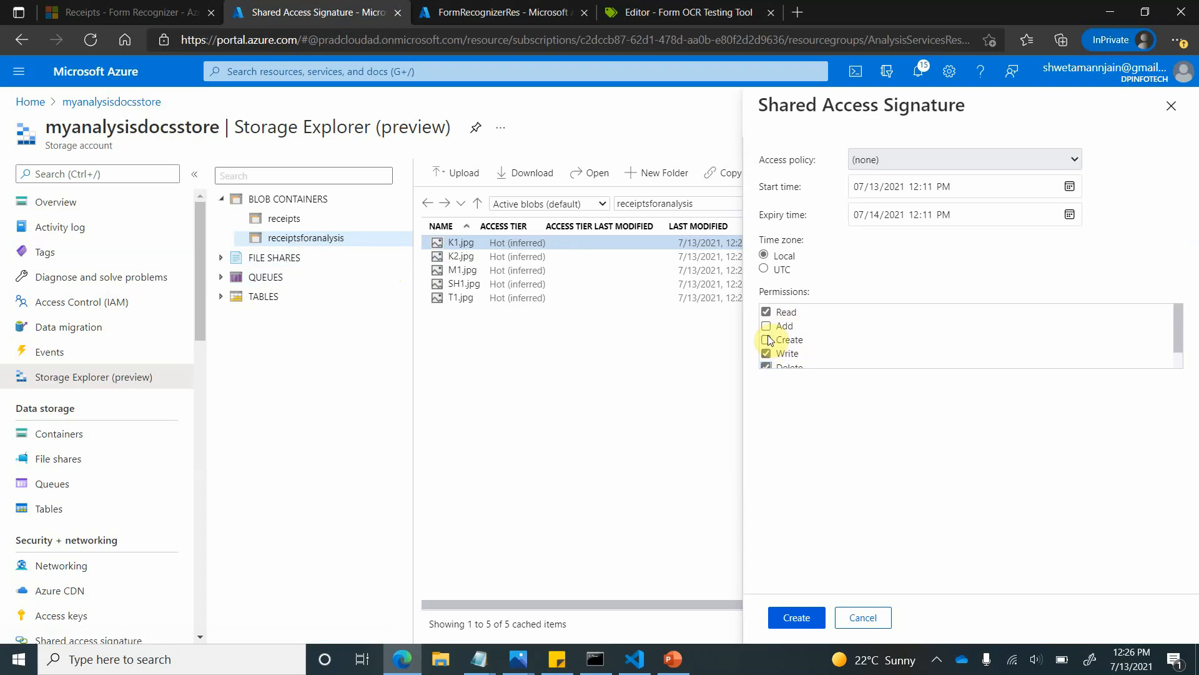
pyautogui.click(781, 619)
# Copy the new shared access signature URI, replace MyAnalyzerCon's SAS URI with it in the Form OCR Testing Tool, and save the connection
pyautogui.click(1143, 230)
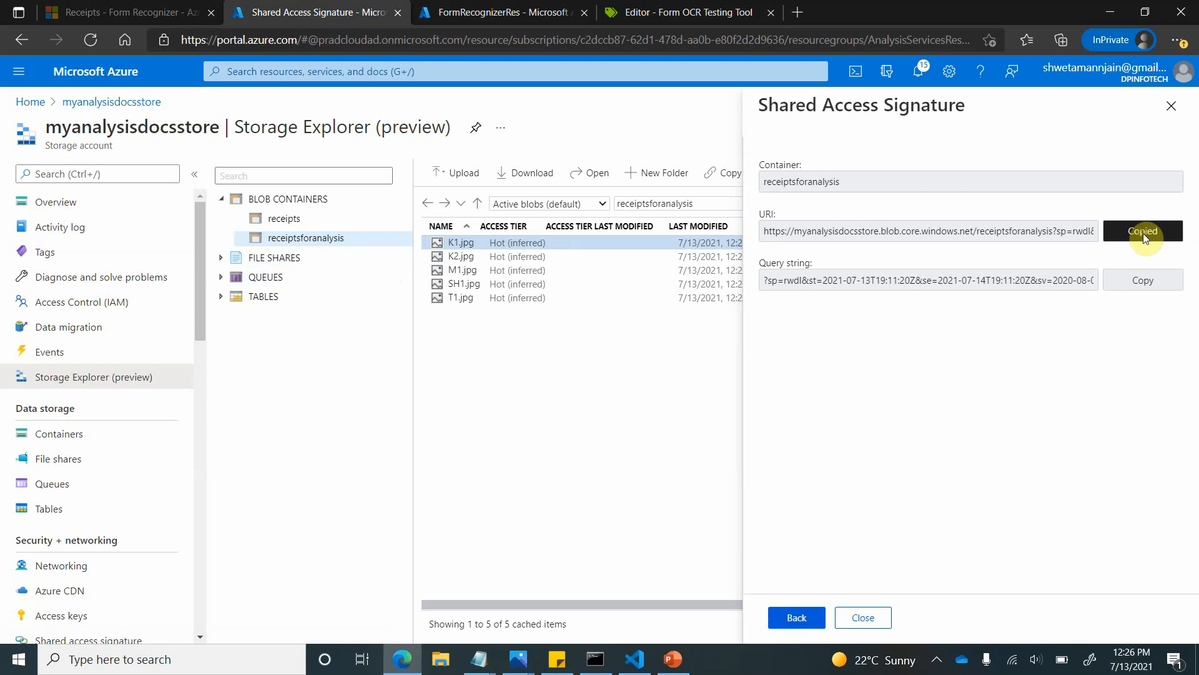
pyautogui.click(622, 14)
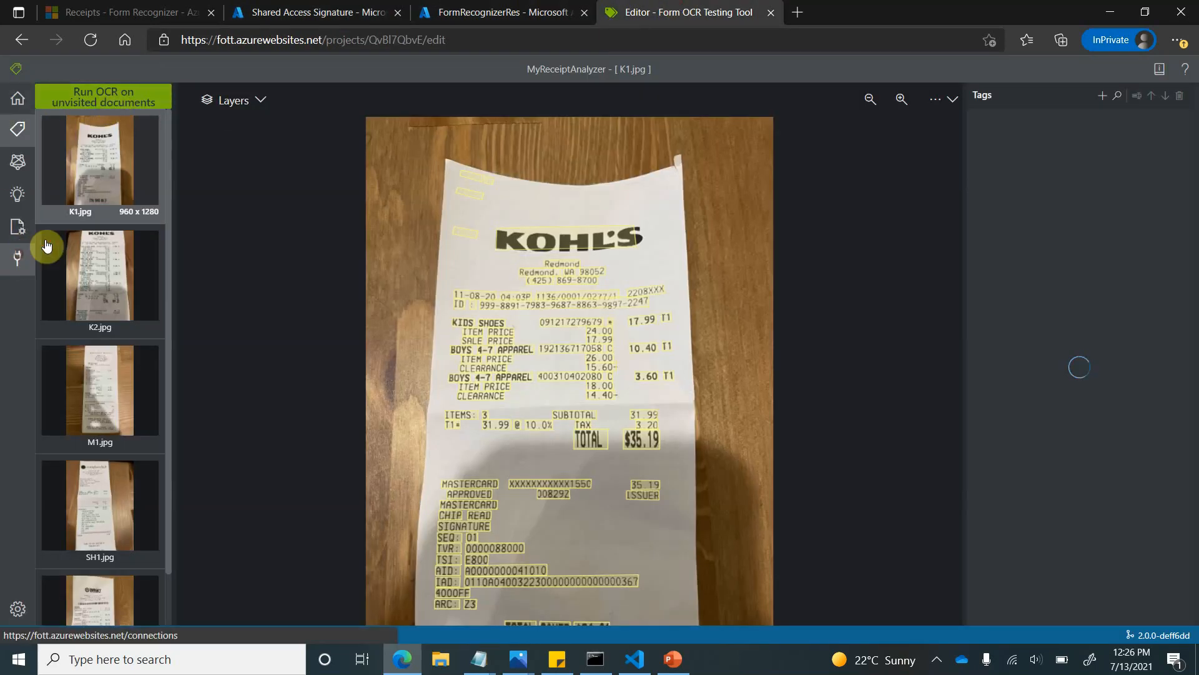
pyautogui.click(17, 257)
pyautogui.click(122, 125)
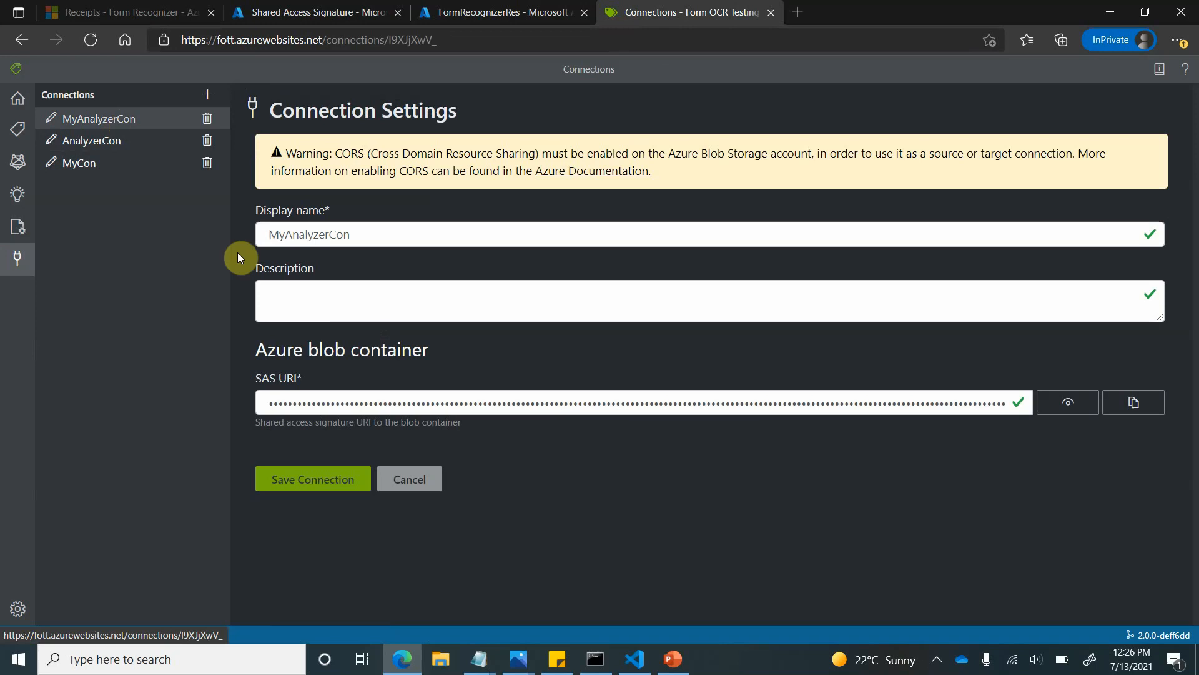
pyautogui.click(455, 403)
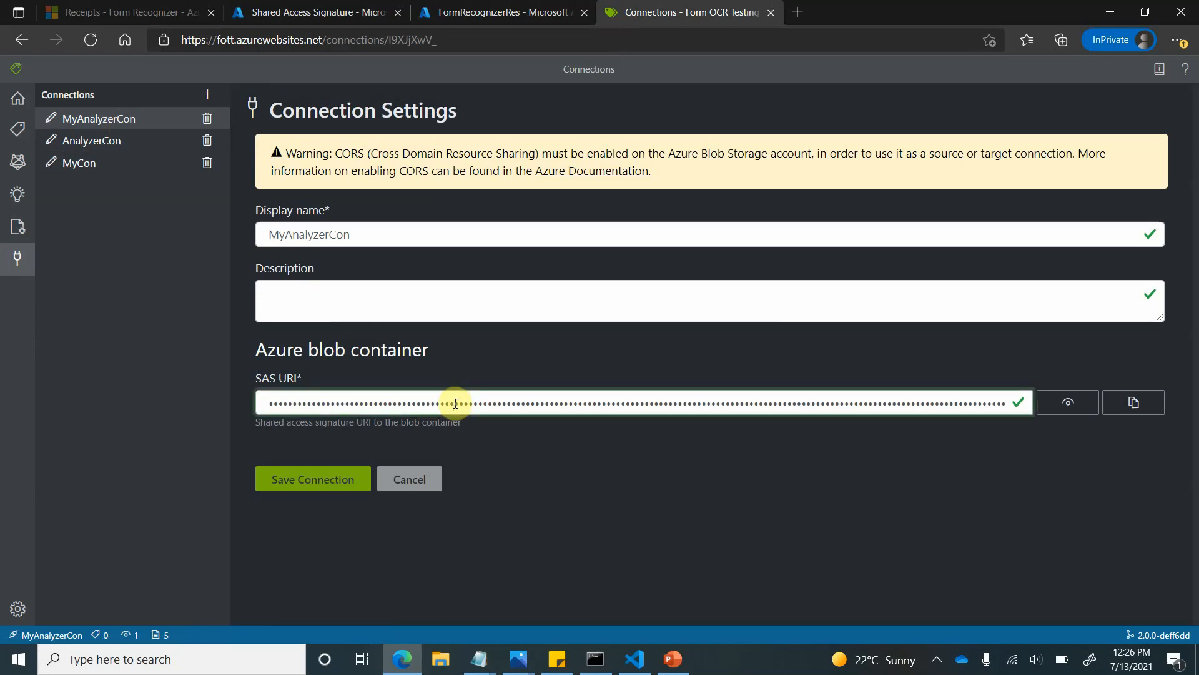
pyautogui.hotkey('ctrl', 'a')
pyautogui.press('BackSpace')
pyautogui.hotkey('ctrl', 'v')
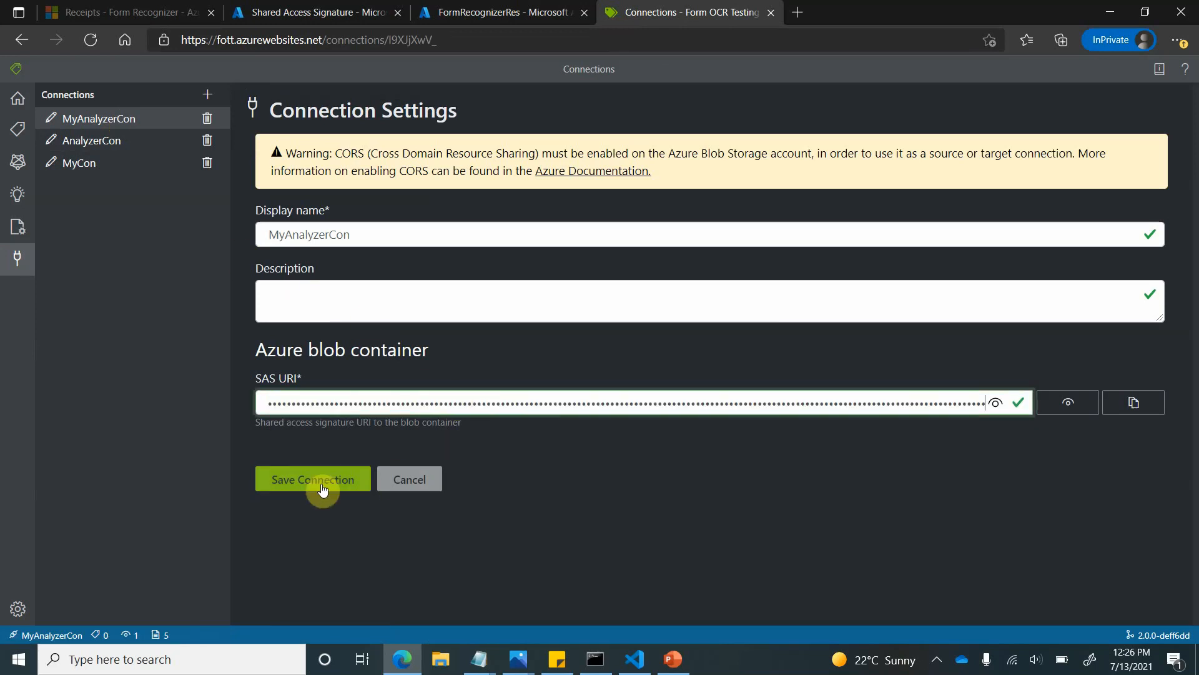
pyautogui.click(322, 488)
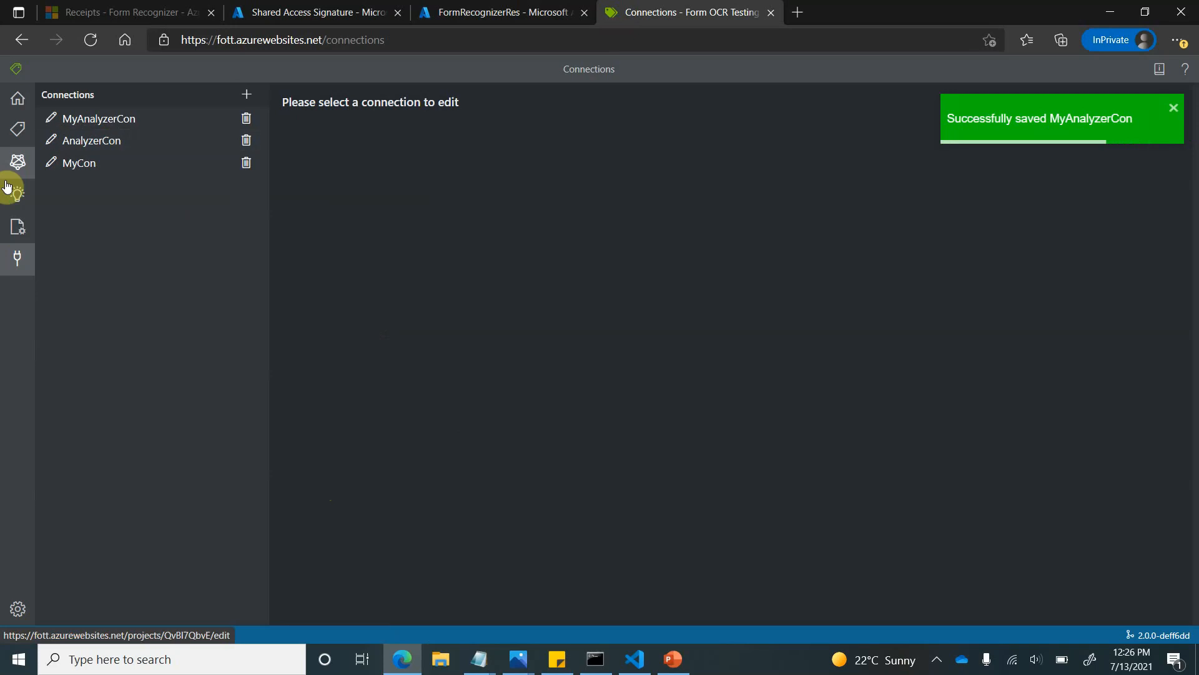
# Start a new custom project from the home page and choose MyAnalyzerCon as its source connection
pyautogui.click(18, 109)
pyautogui.click(407, 347)
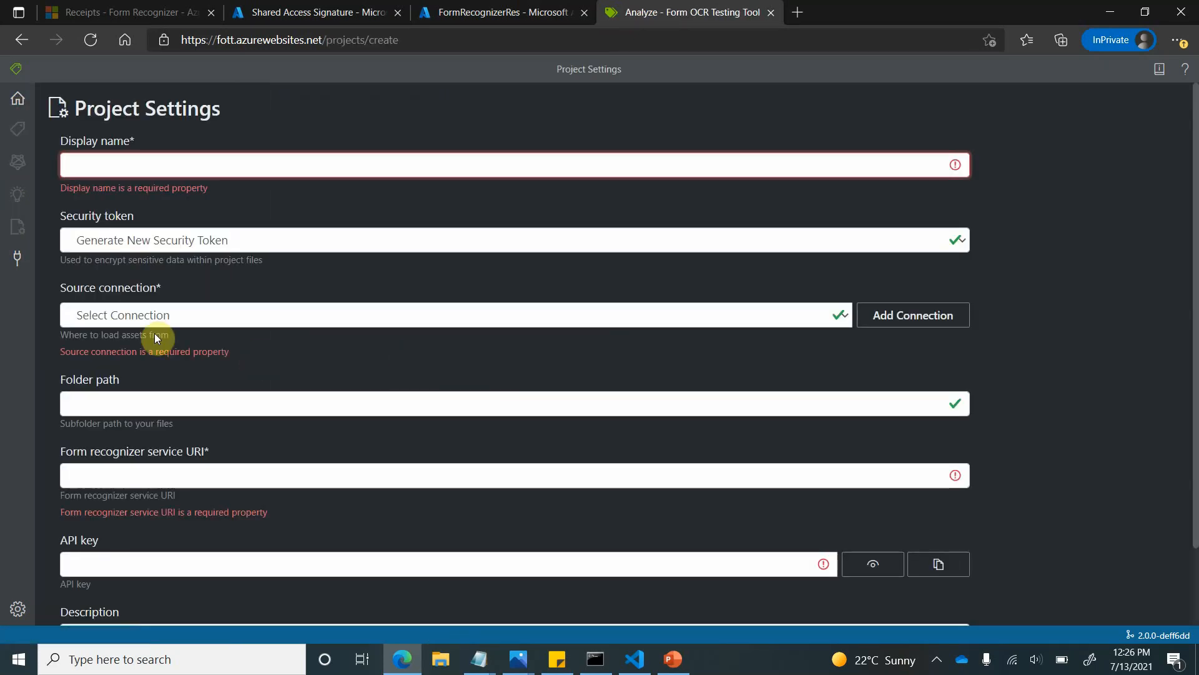
pyautogui.click(140, 315)
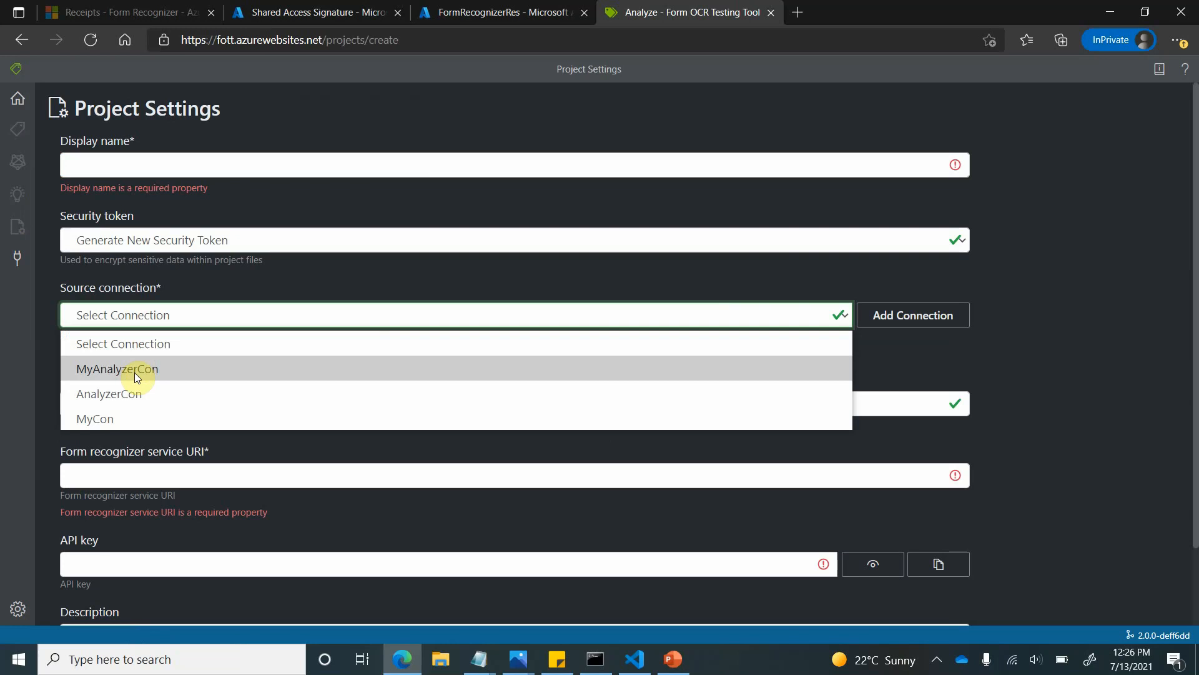
pyautogui.click(133, 370)
pyautogui.click(203, 165)
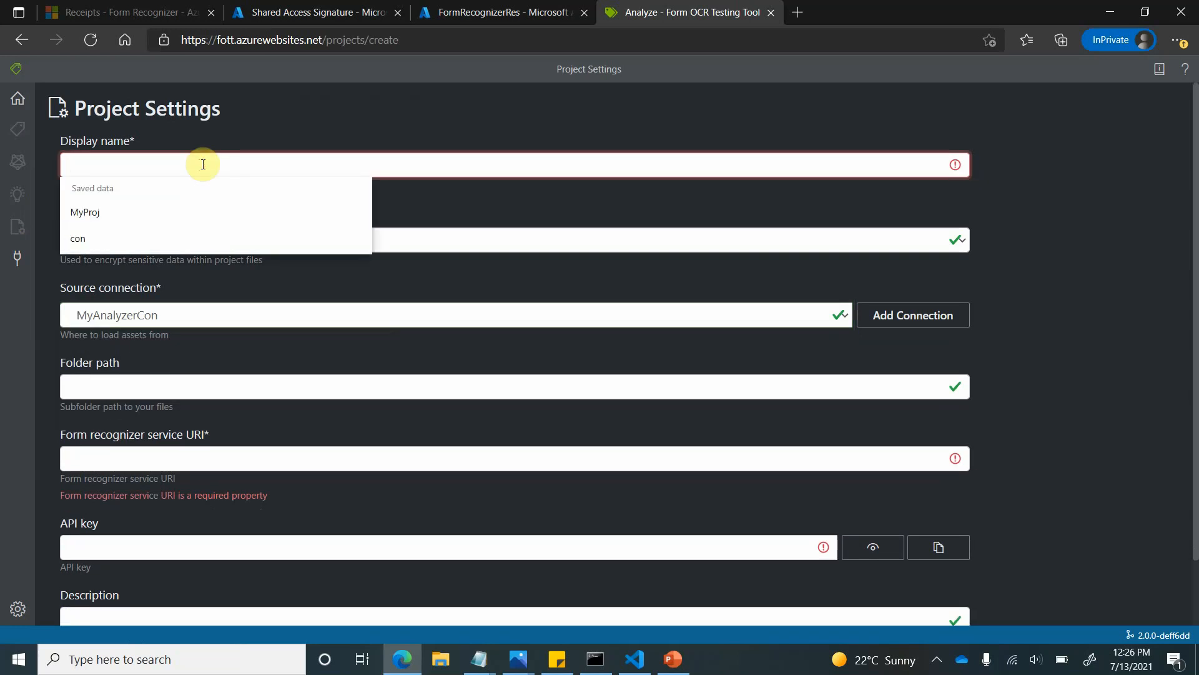
pyautogui.write('MyProj')
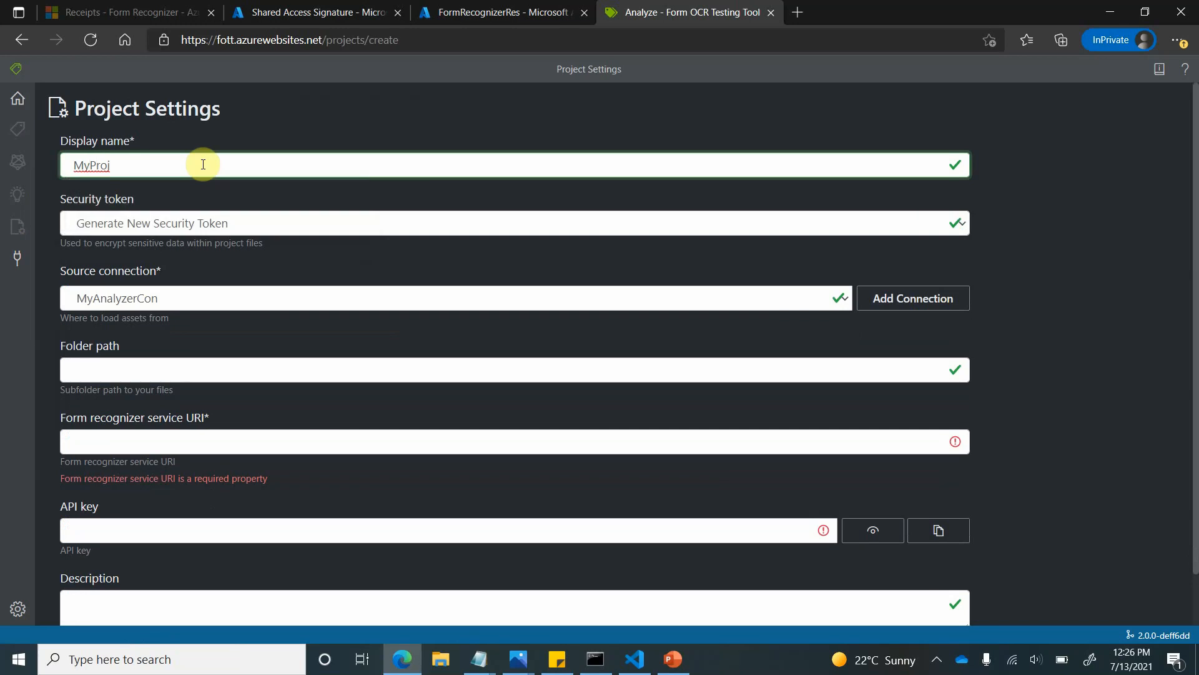
pyautogui.press('Left')
pyautogui.press('Left')
pyautogui.press('Left')
pyautogui.press('Left')
pyautogui.write('Anay')
pyautogui.press('BackSpace')
pyautogui.write('lysis')
pyautogui.click(197, 439)
pyautogui.click(135, 496)
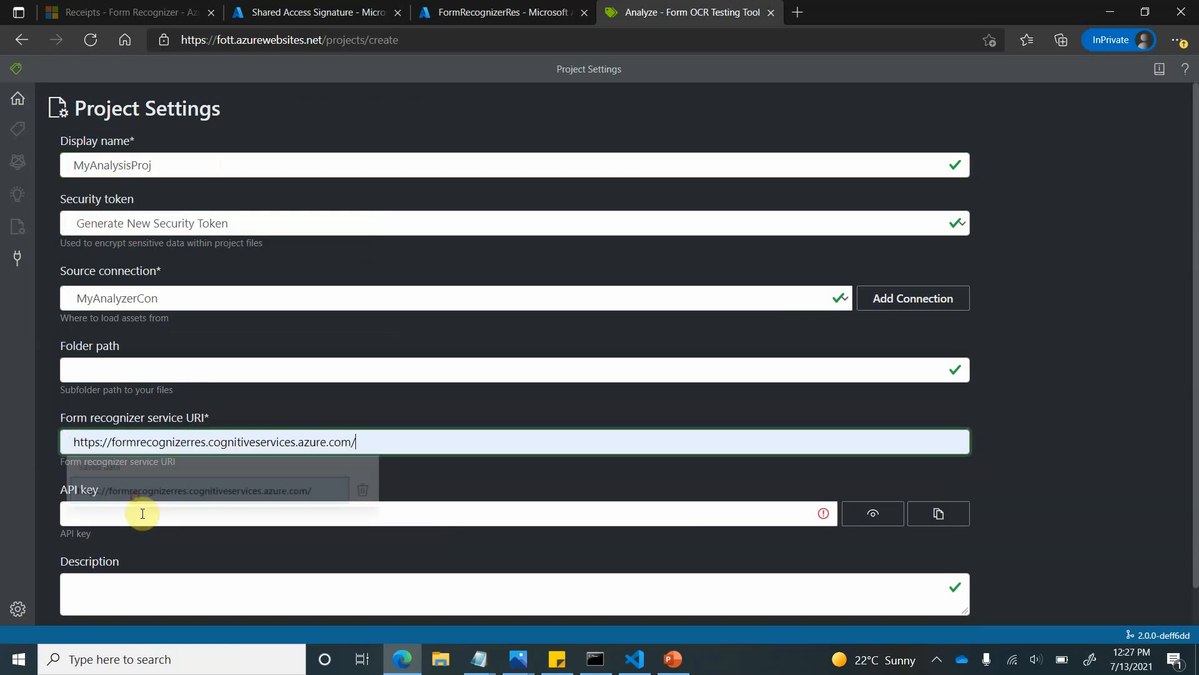
# Copy KEY 1 of FormRecognizerRes from the Azure portal, paste it as the project's API key, and save the project
pyautogui.click(511, 11)
pyautogui.click(753, 358)
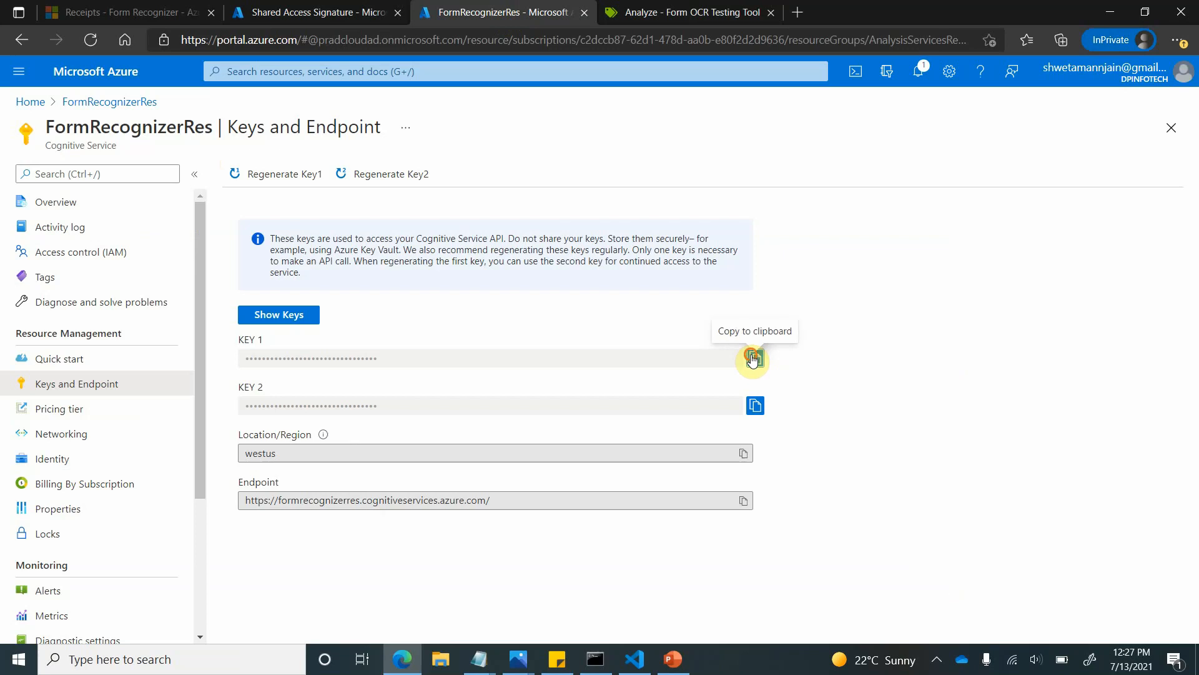
pyautogui.click(652, 10)
pyautogui.click(271, 514)
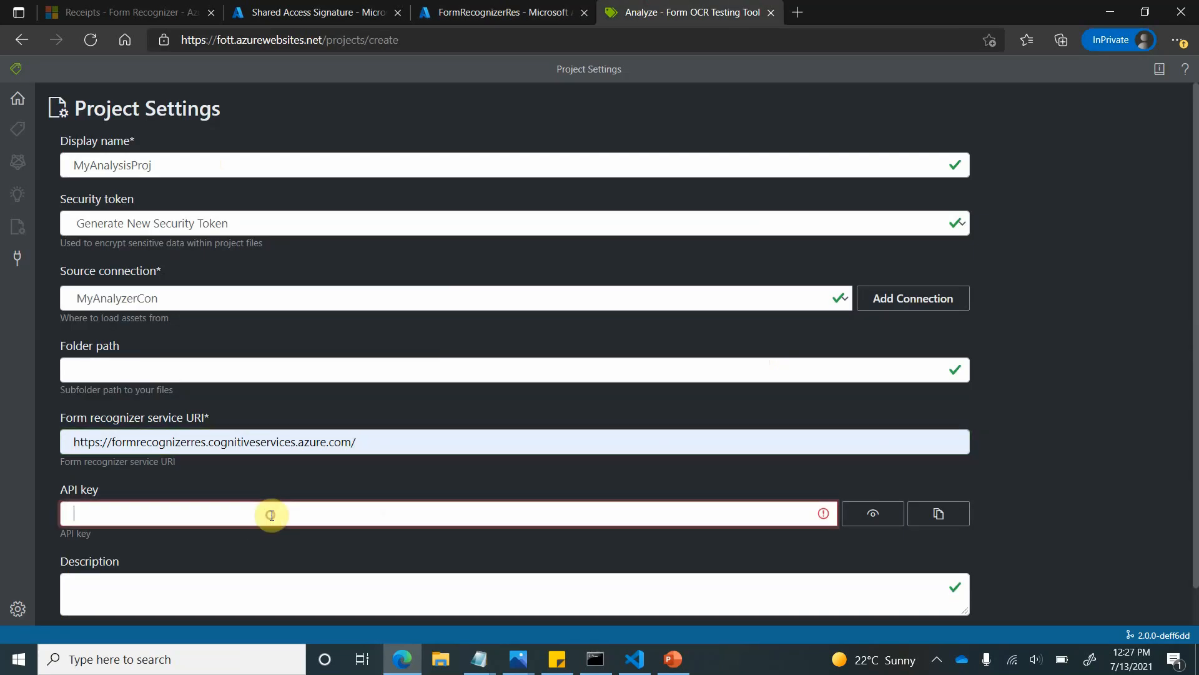
pyautogui.hotkey('ctrl', 'v')
pyautogui.scroll(-1, 265, 541)
pyautogui.click(106, 613)
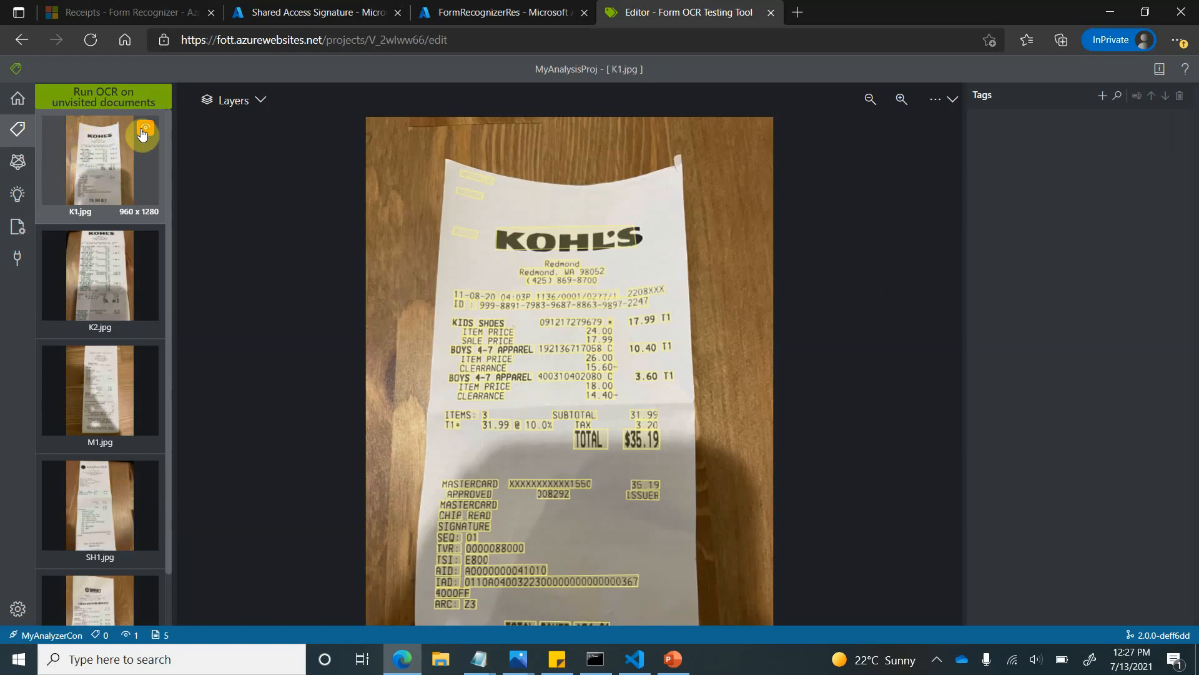
# Switch to the myanalysisdocsstore storage account in the Azure portal and open the receiptsforanalysis container to inspect its files
pyautogui.moveTo(148, 135)
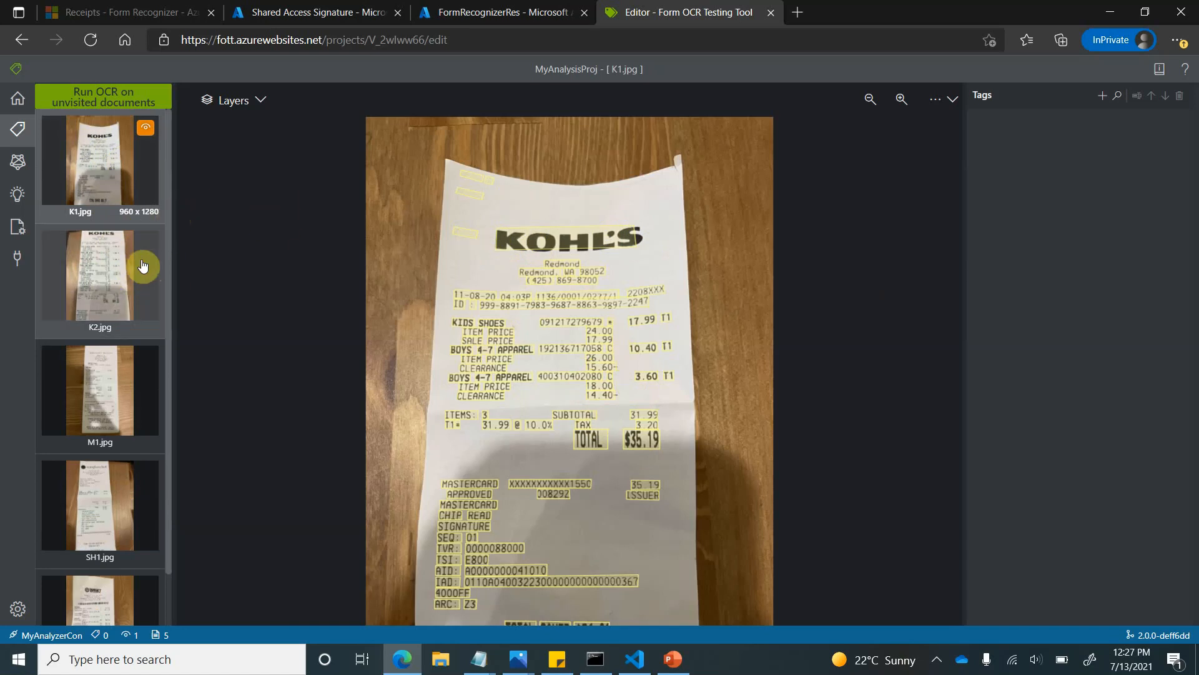
pyautogui.click(320, 12)
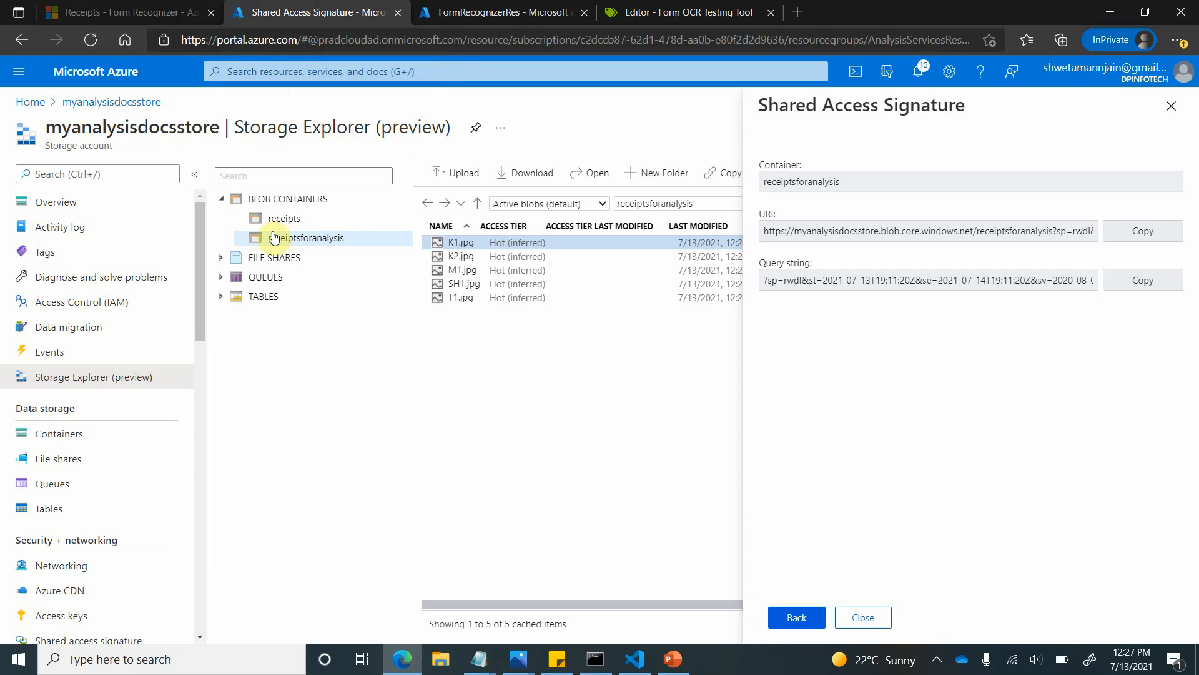
pyautogui.click(54, 434)
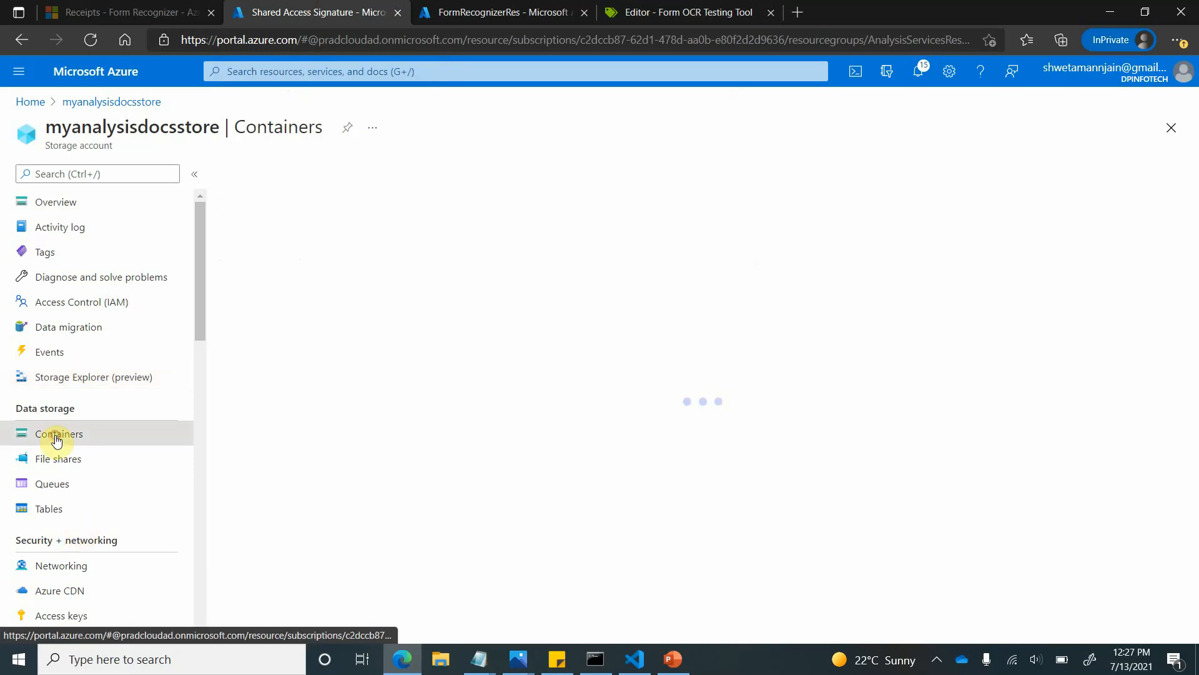
pyautogui.click(289, 316)
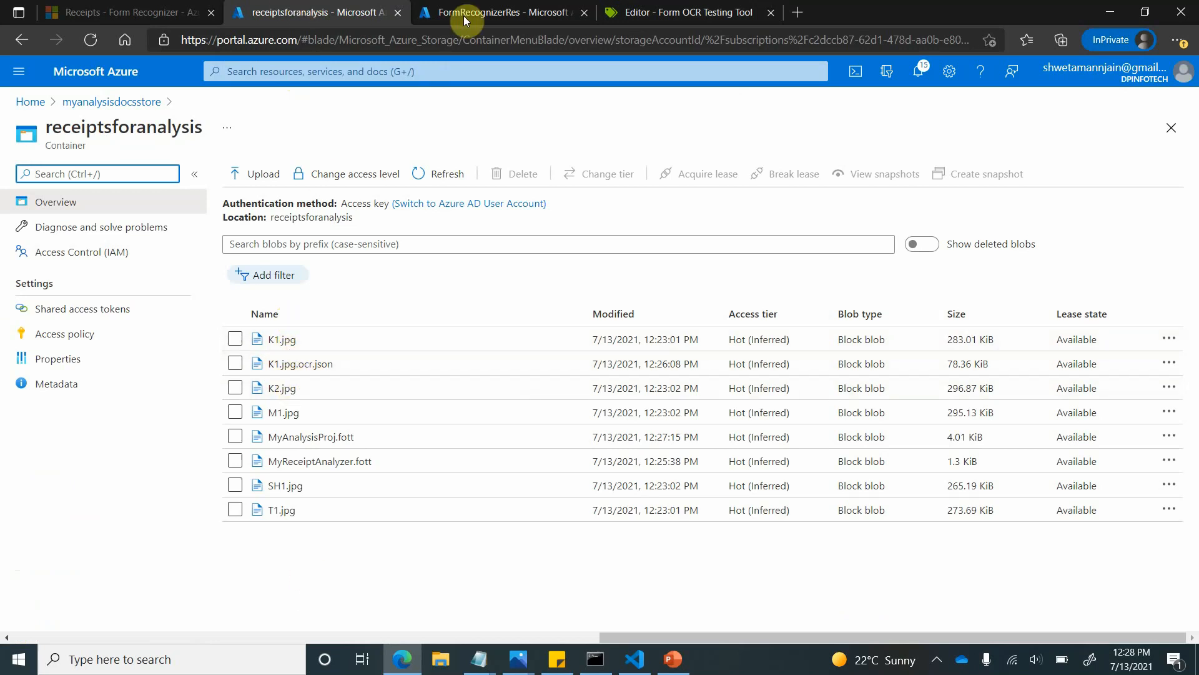
# Return to the Form OCR Testing Tool and run OCR on K2.jpg, M1.jpg, SH1.jpg and T1.jpg by opening each receipt
pyautogui.click(688, 8)
pyautogui.click(125, 266)
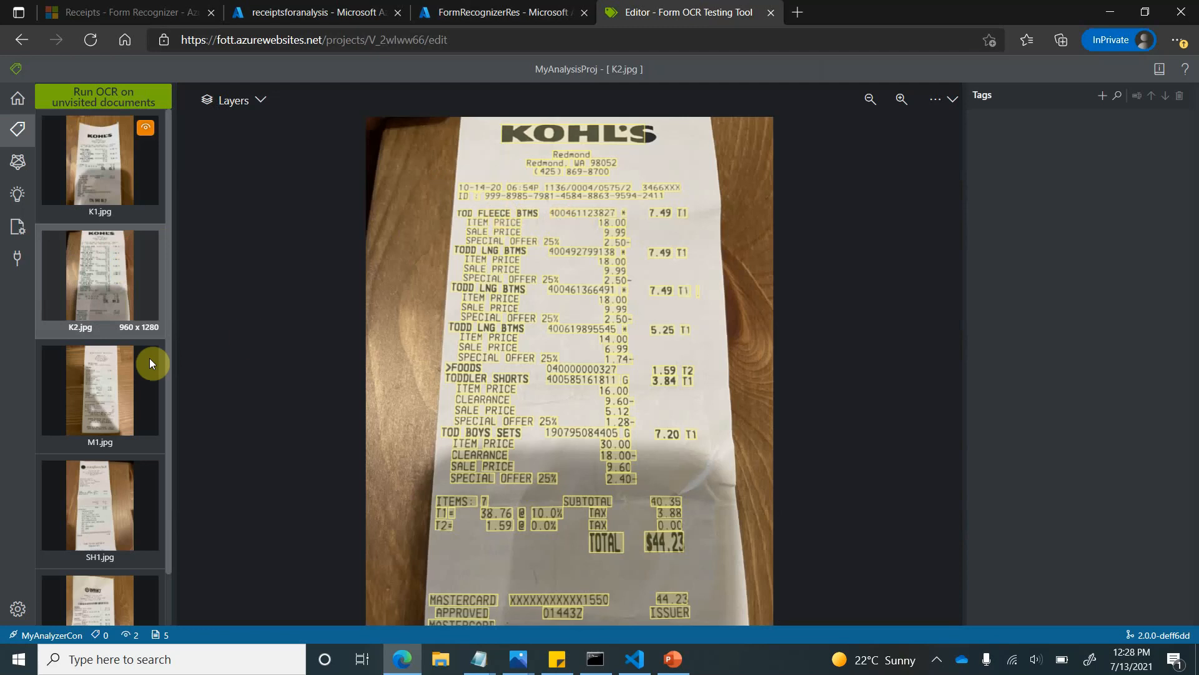
pyautogui.click(115, 413)
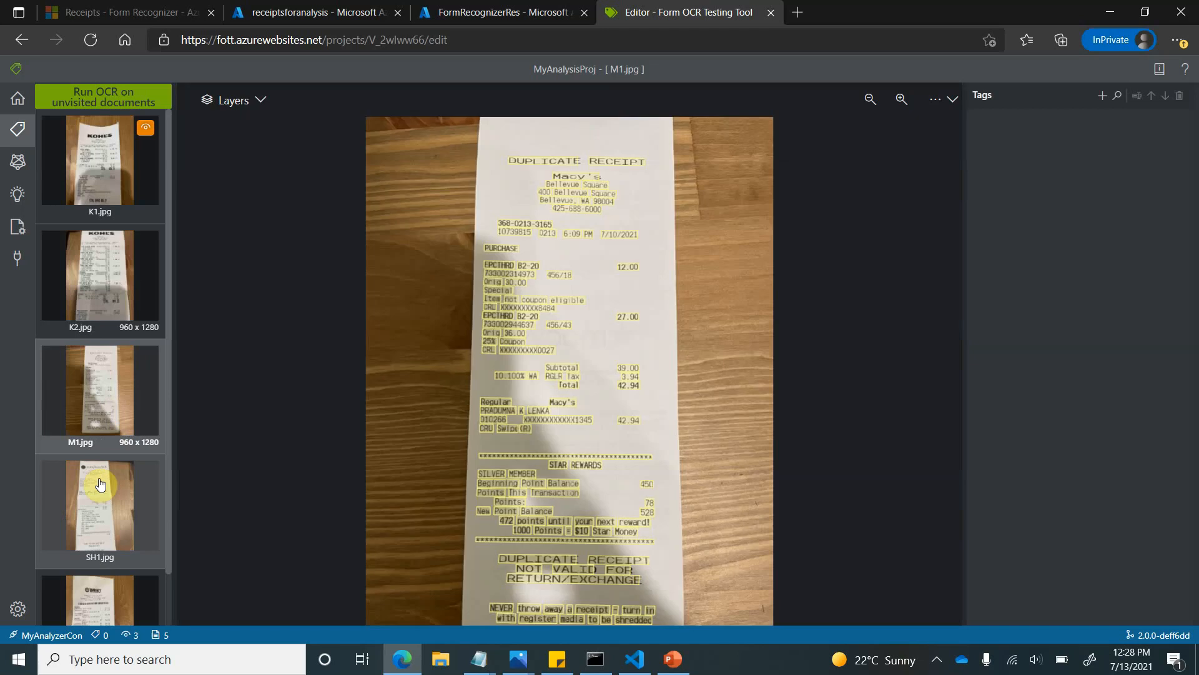
pyautogui.scroll(-1, 100, 482)
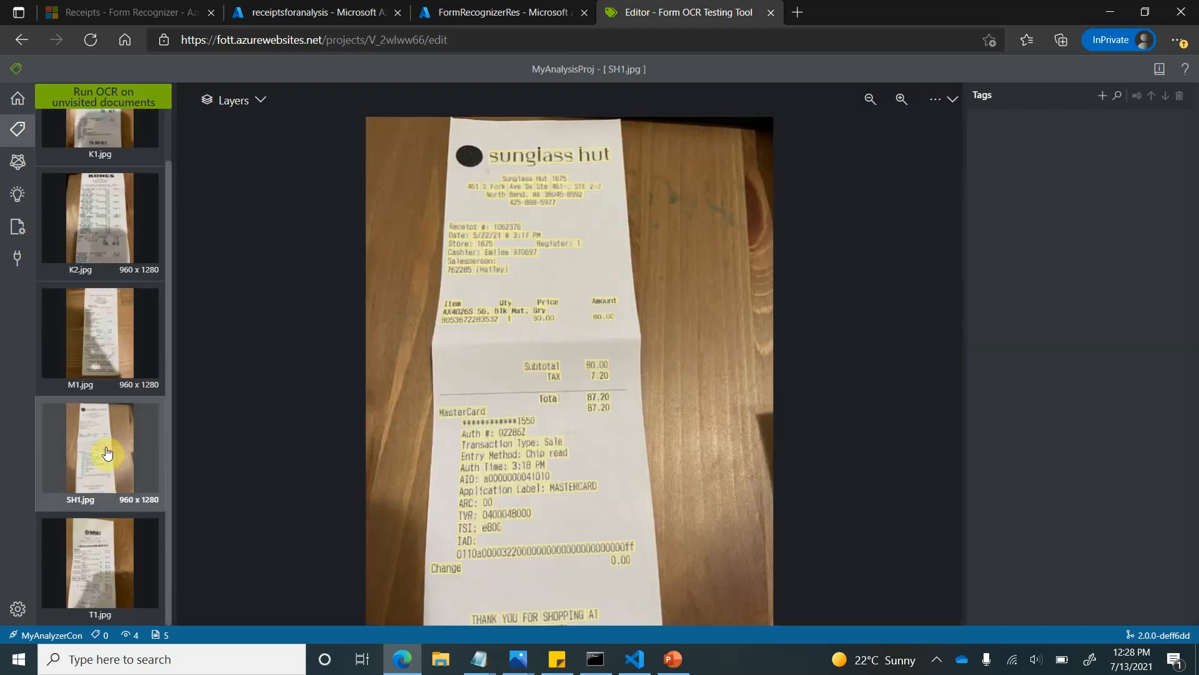
pyautogui.click(103, 562)
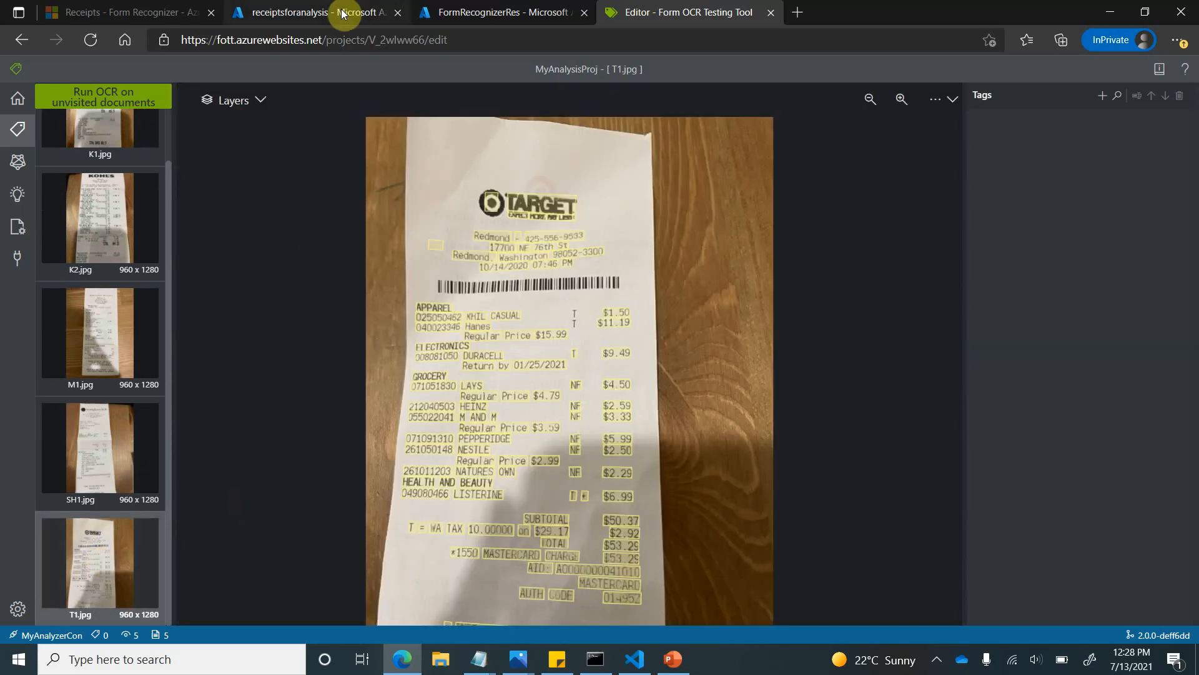
# Switch to the Azure portal, refresh the receiptsforanalysis container, and check its list for the receipts' OCR JSON files
pyautogui.click(323, 14)
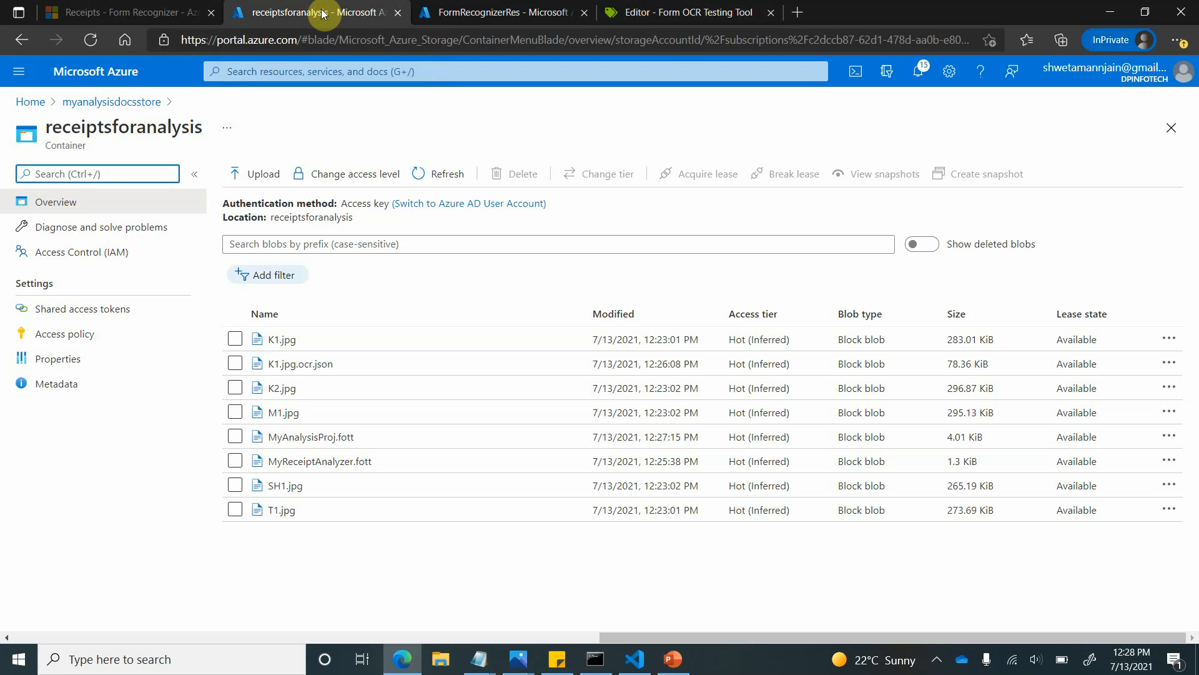
pyautogui.click(441, 174)
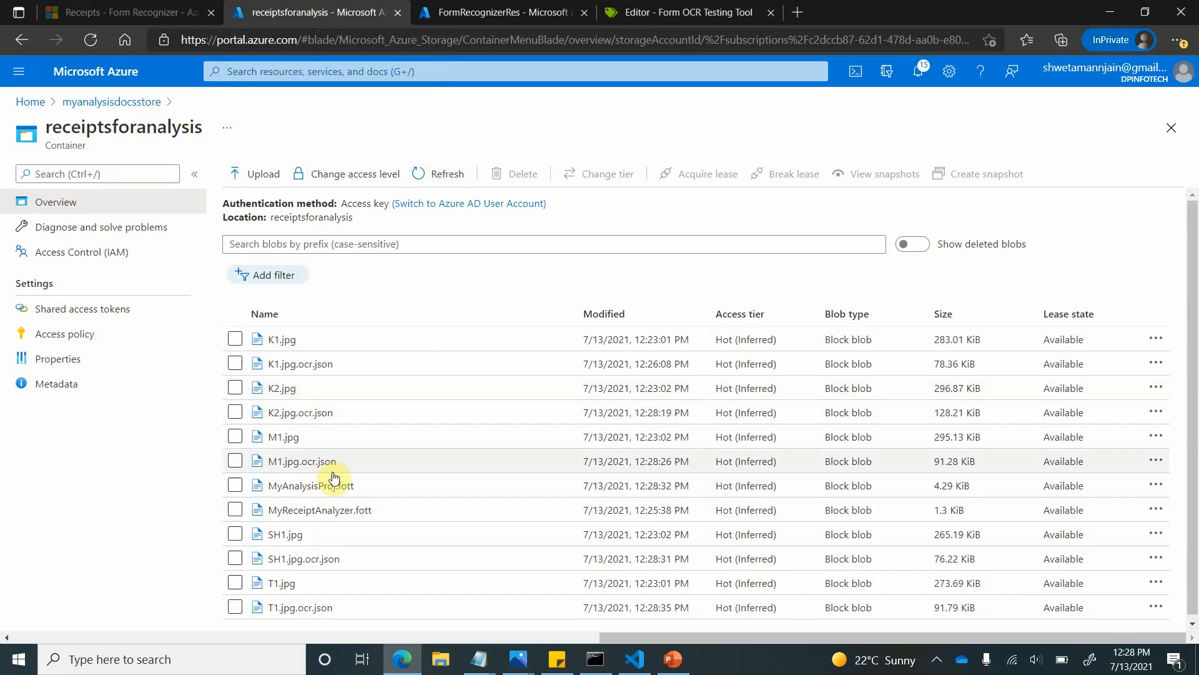
pyautogui.scroll(-1, 336, 478)
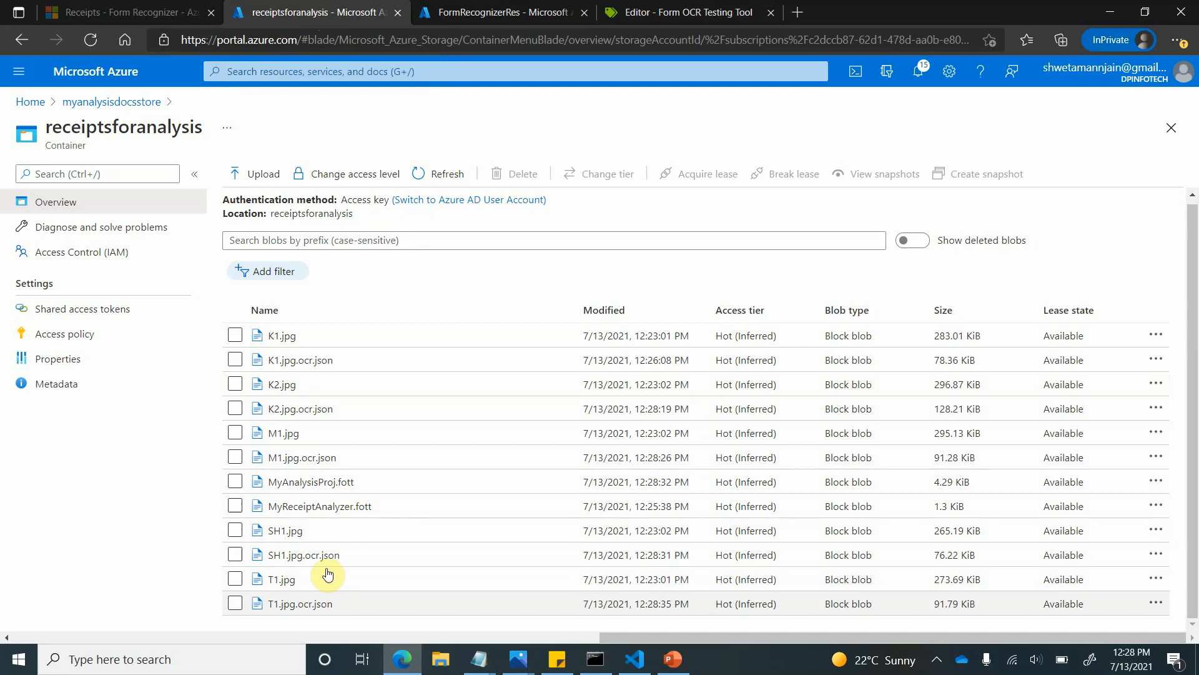
# Return to the Form OCR Testing Tool, open the K1.jpg receipt, and start adding a new tag
pyautogui.click(663, 6)
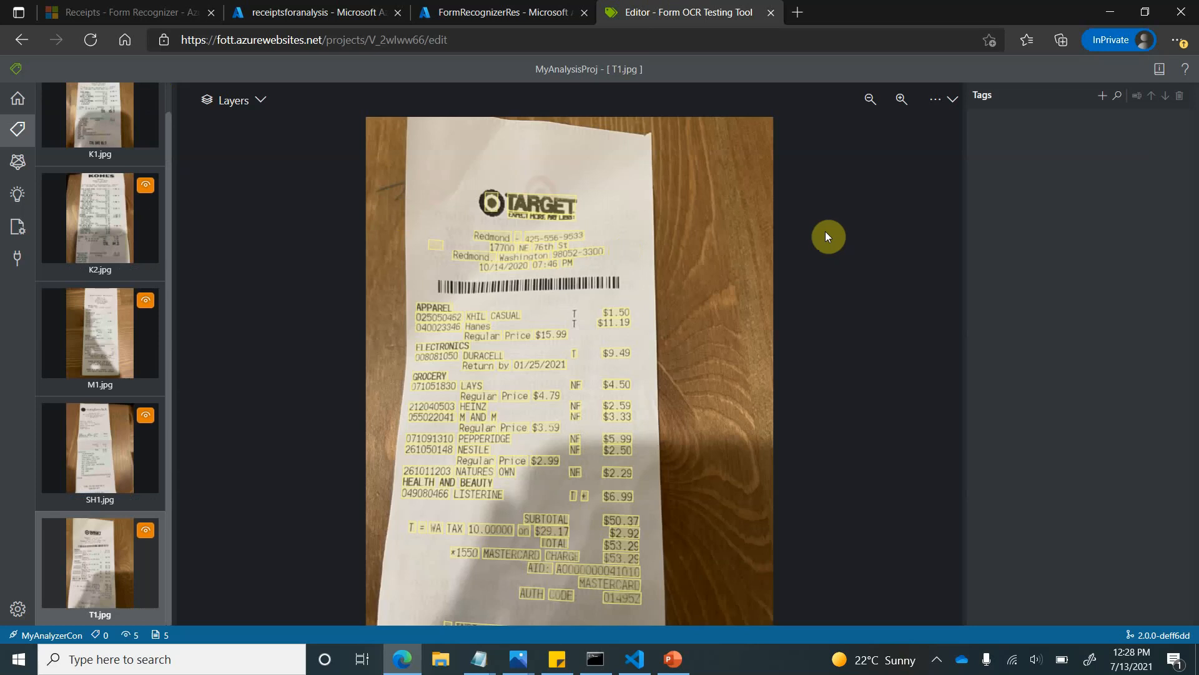
pyautogui.scroll(1, 834, 243)
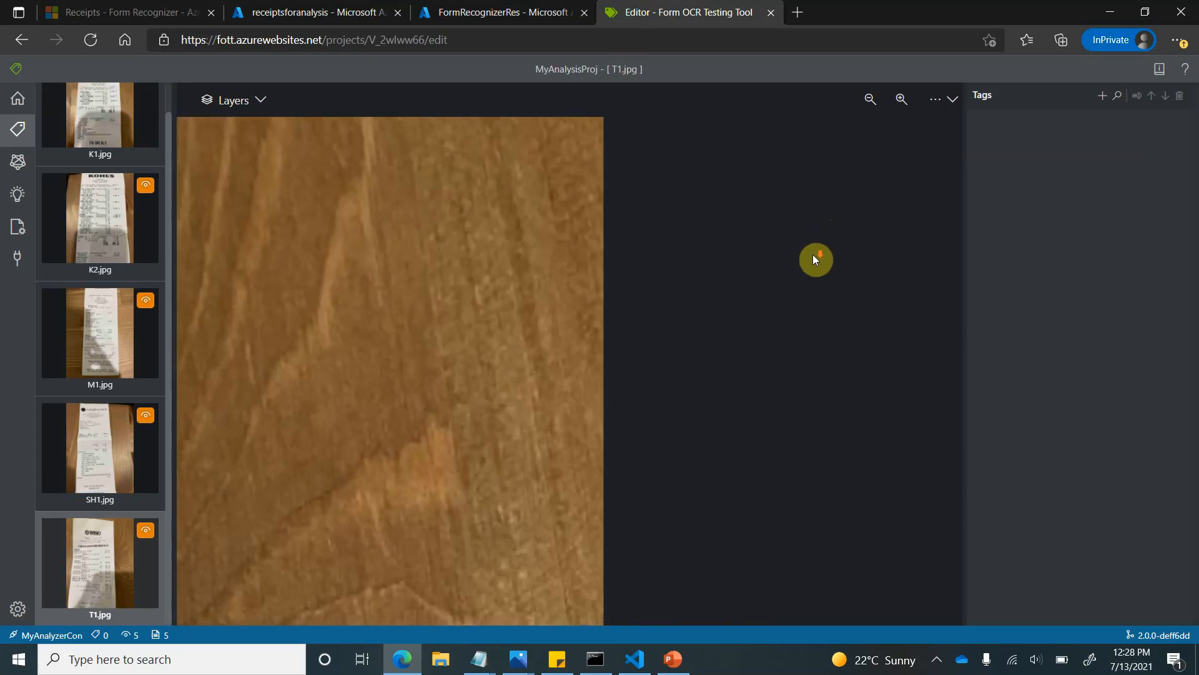
pyautogui.scroll(-1, 815, 260)
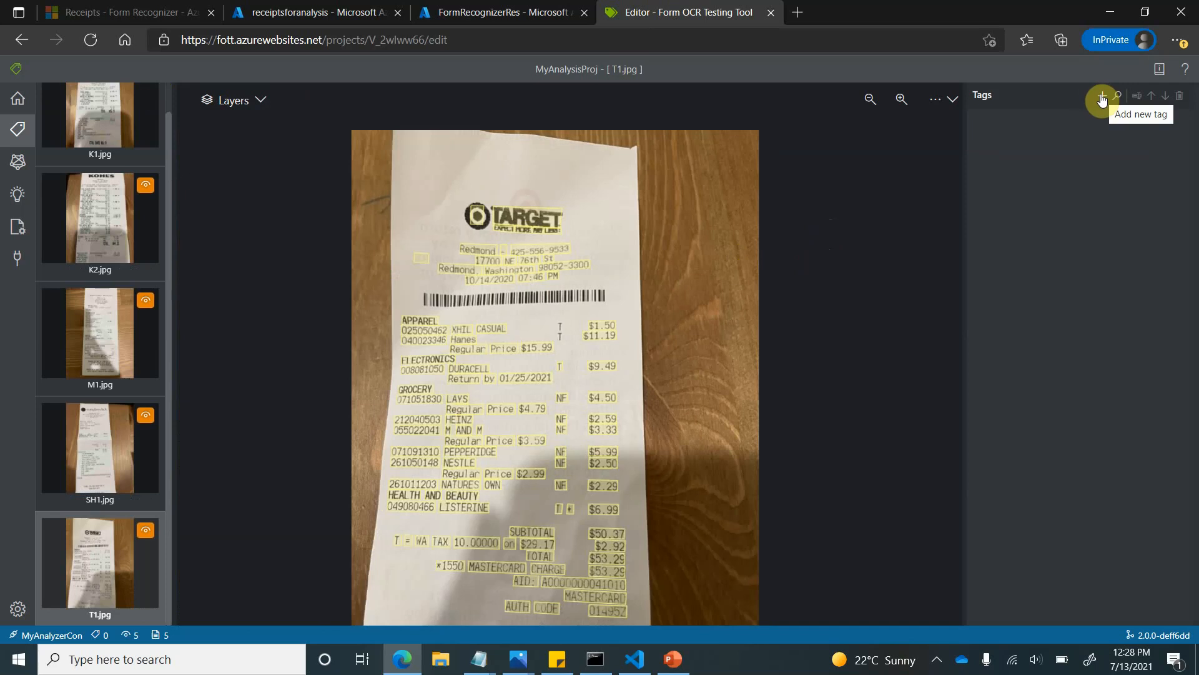
pyautogui.scroll(1, 111, 130)
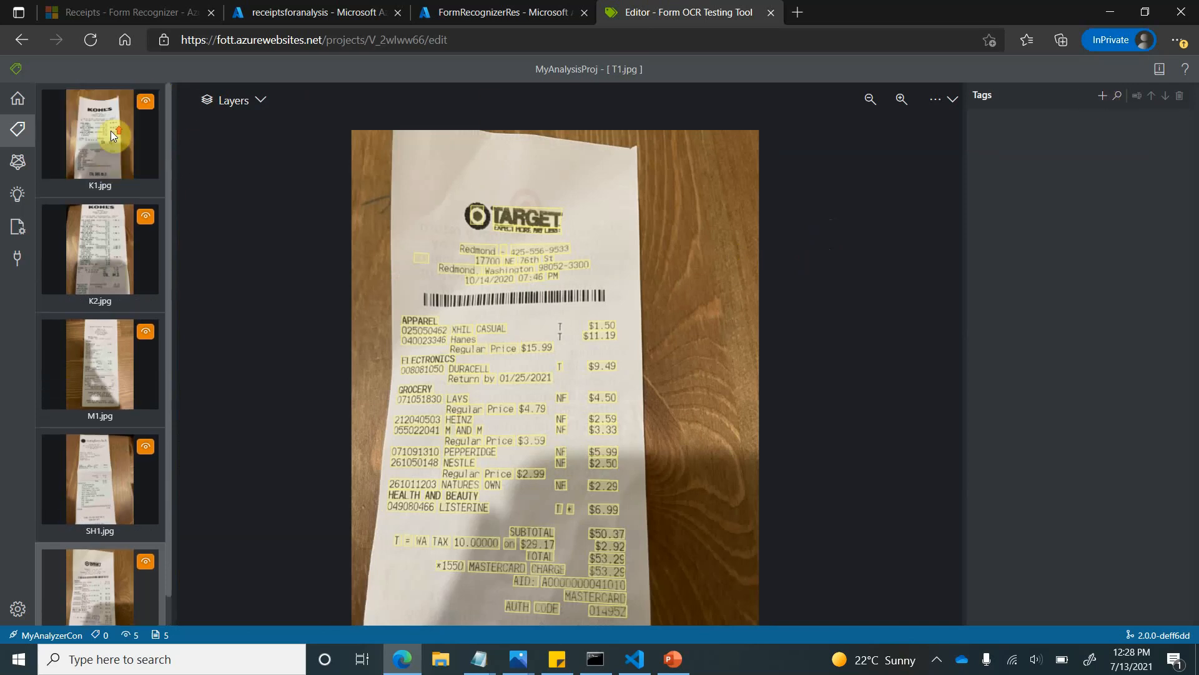
pyautogui.click(111, 130)
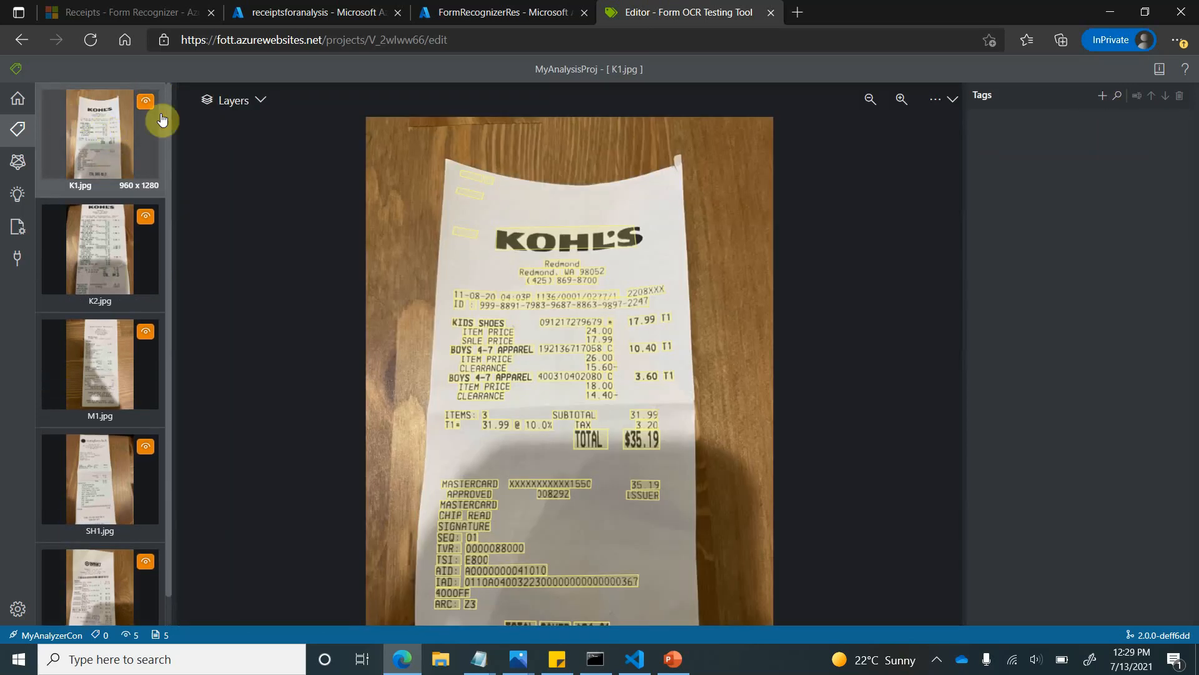
pyautogui.click(1104, 95)
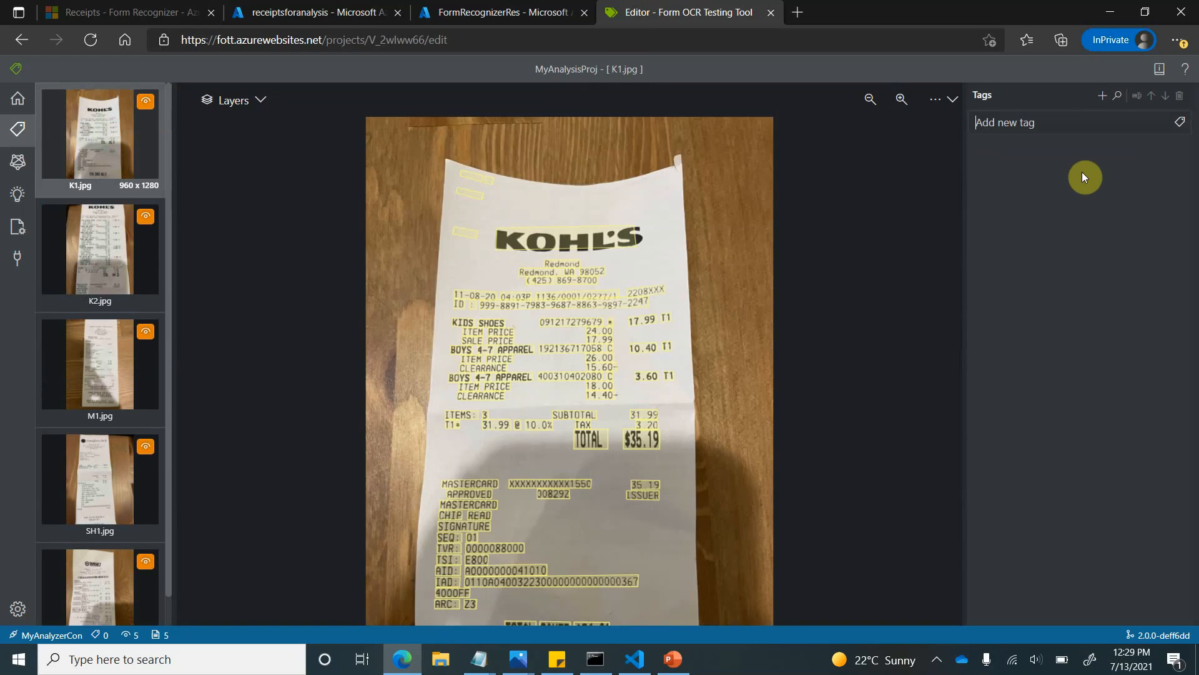